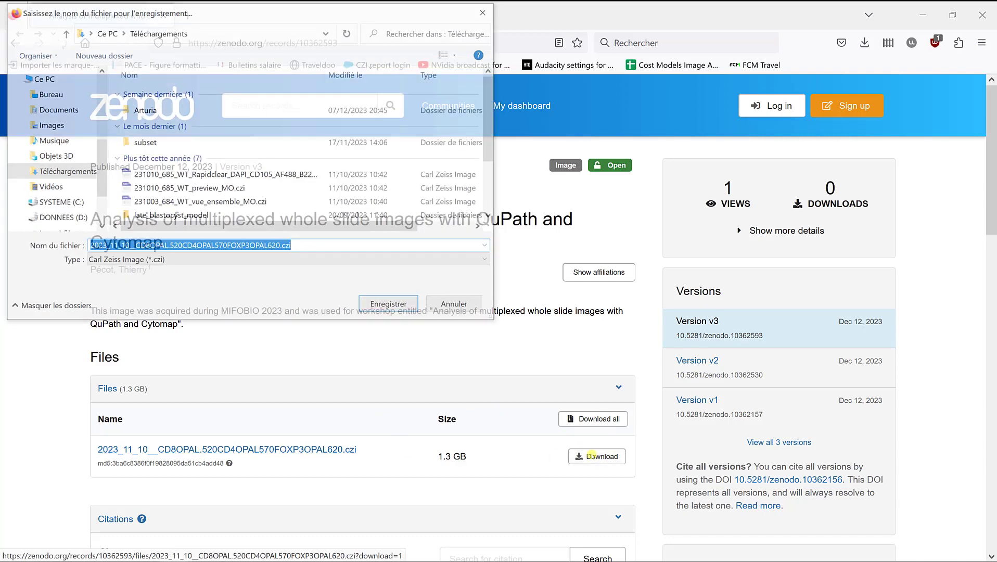
- With the 1.3 GB CZI slide image saved from Zenodo, open a new browser tab
click(398, 305)
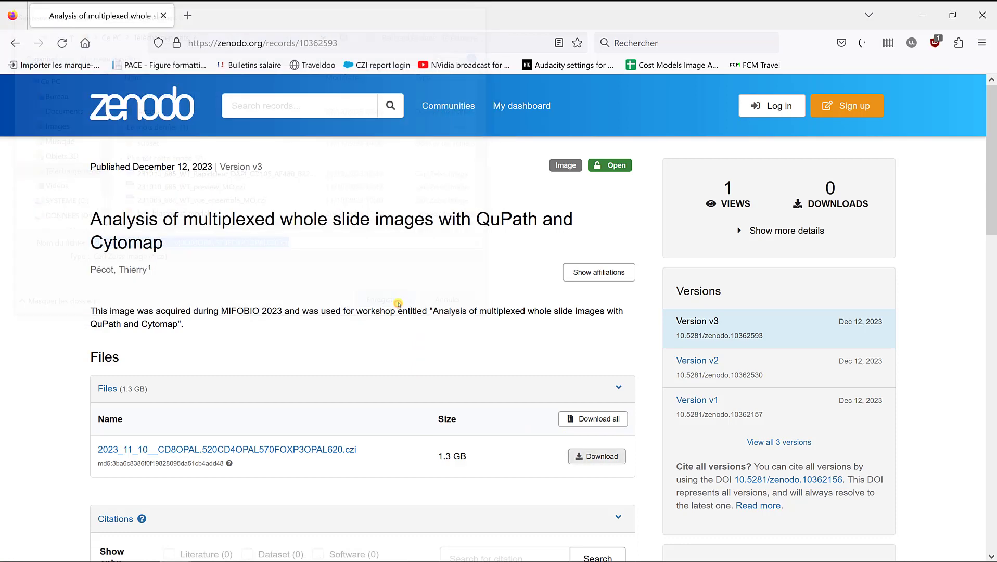
- Search 'github tpecot' and open the WholeSlideImageAnalysisWithQuPath repository from the author's profile
click(187, 14)
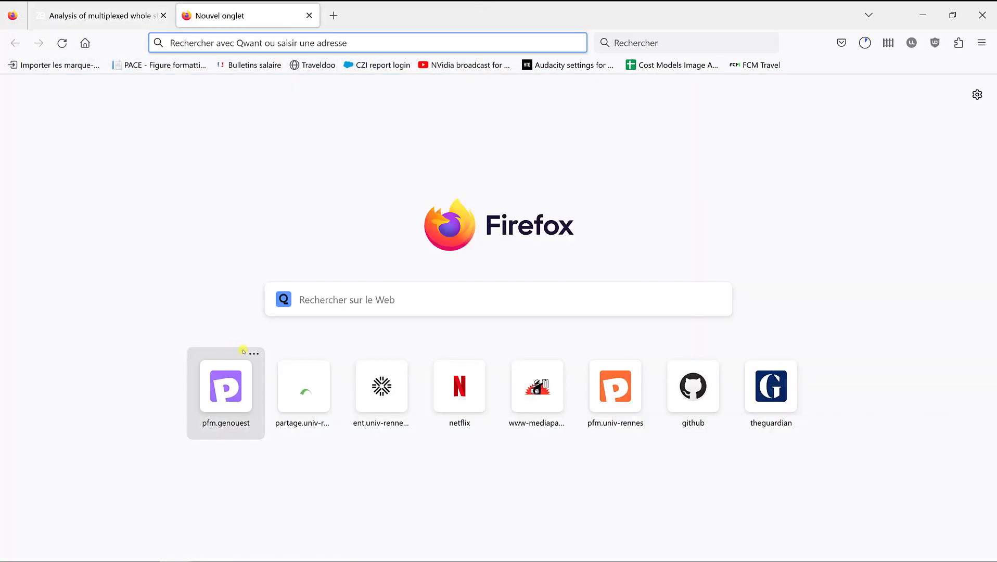
text(github tpe)
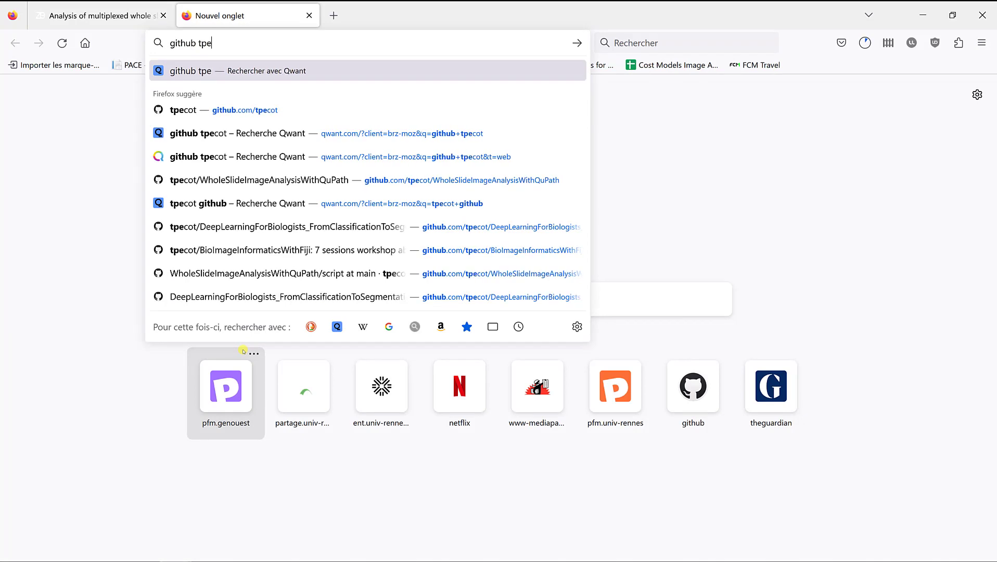
text(cot)
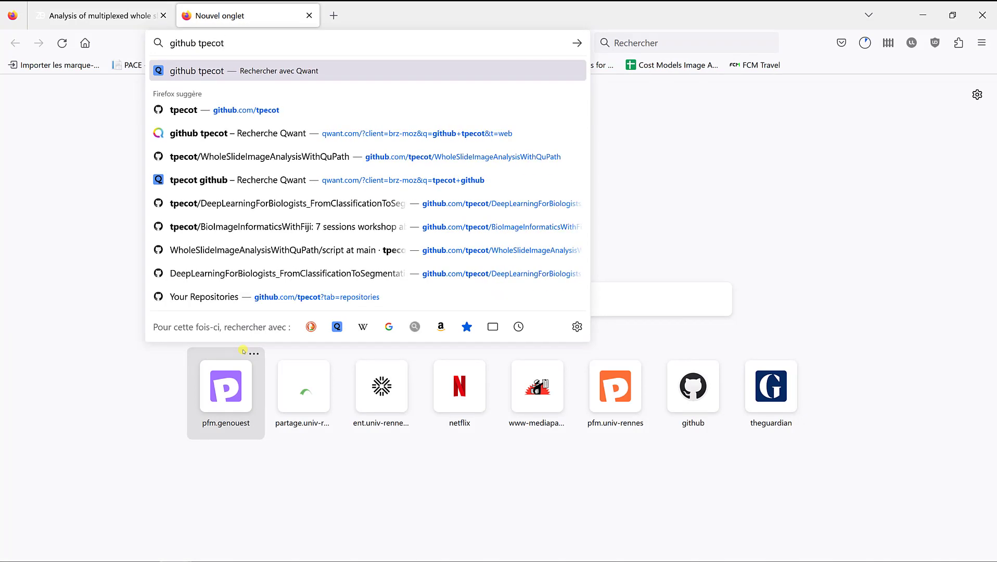
key(Return)
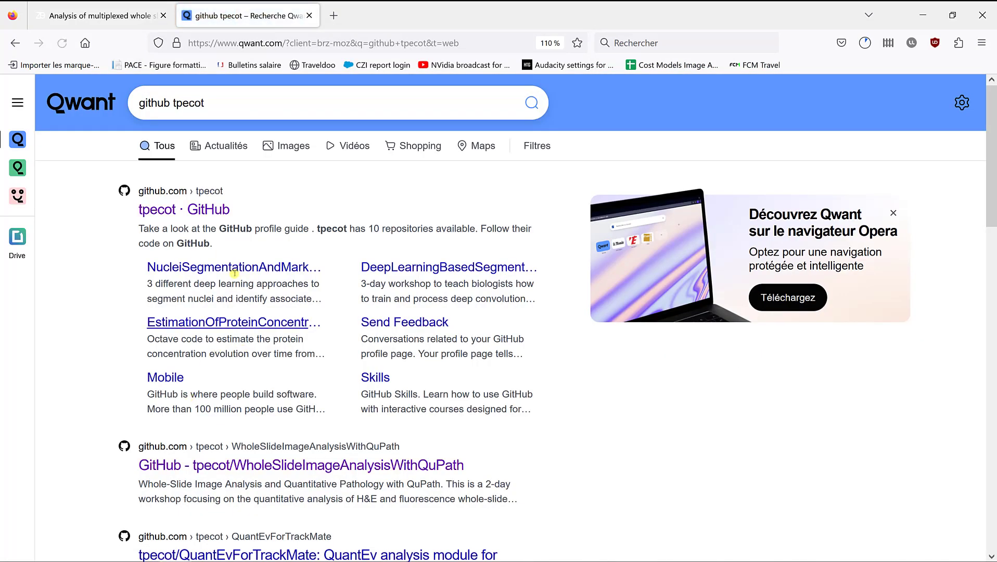
click(202, 210)
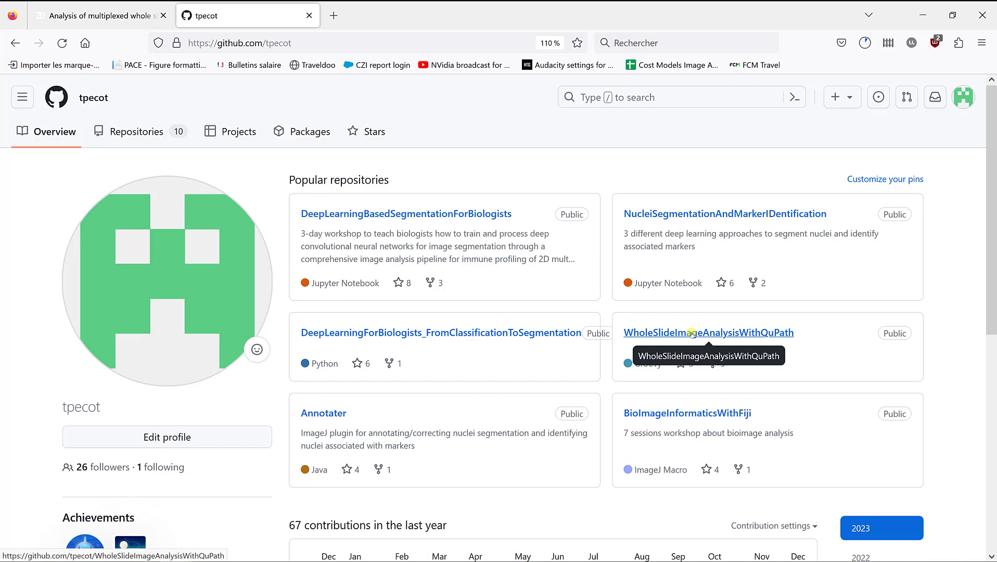
click(690, 333)
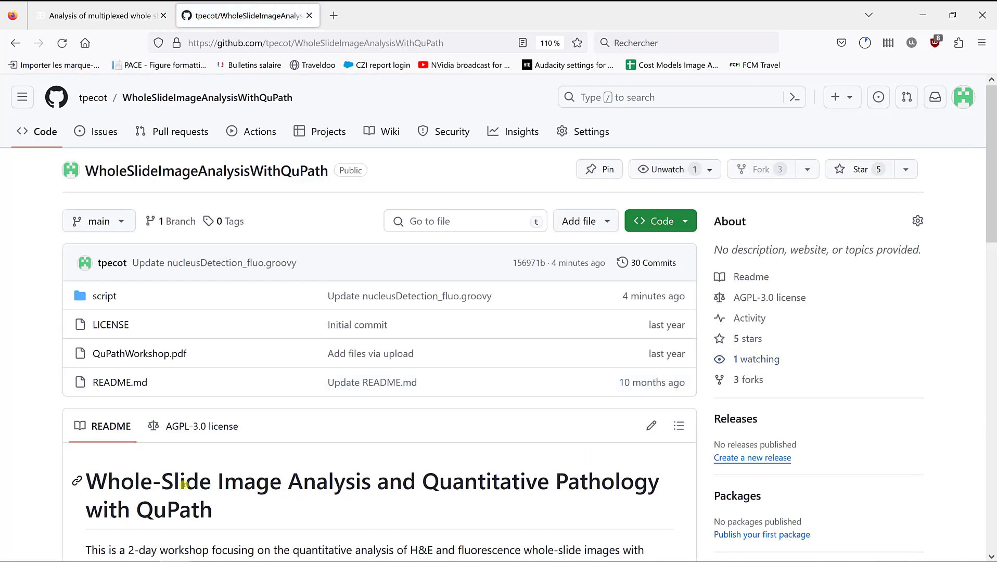
scroll(43, 436, down, 4)
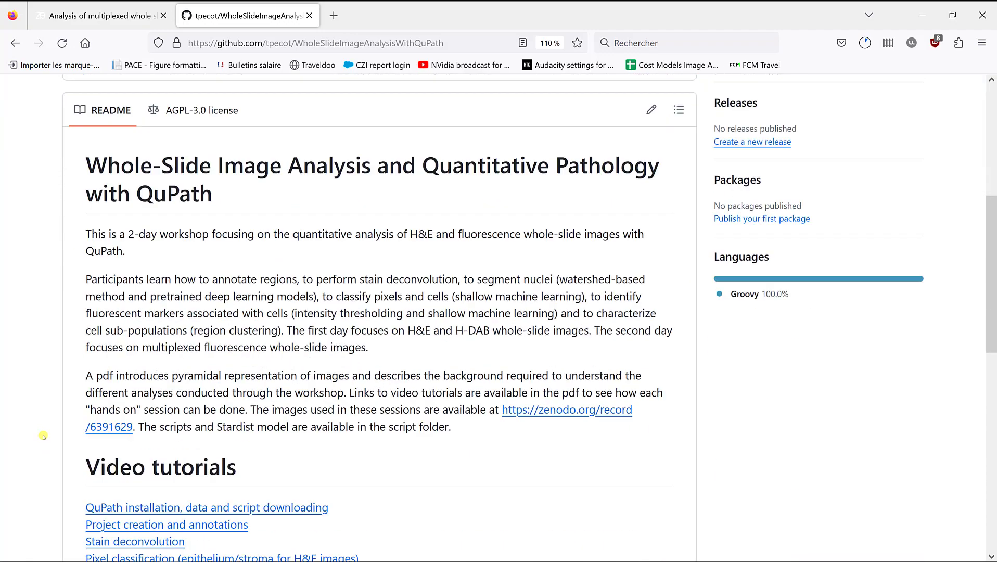
scroll(42, 436, down, 3)
scroll(43, 424, down, 2)
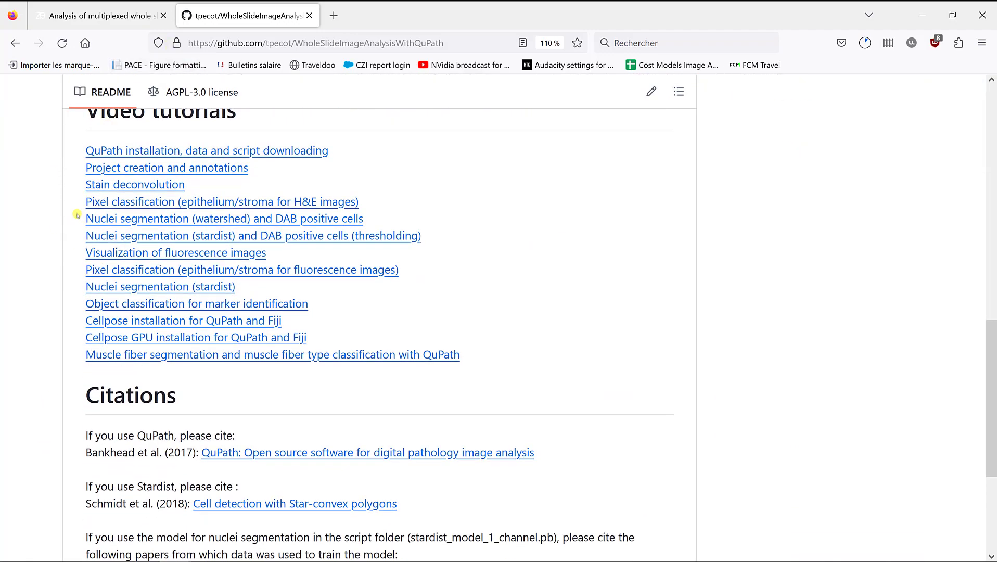
scroll(58, 230, up, 1)
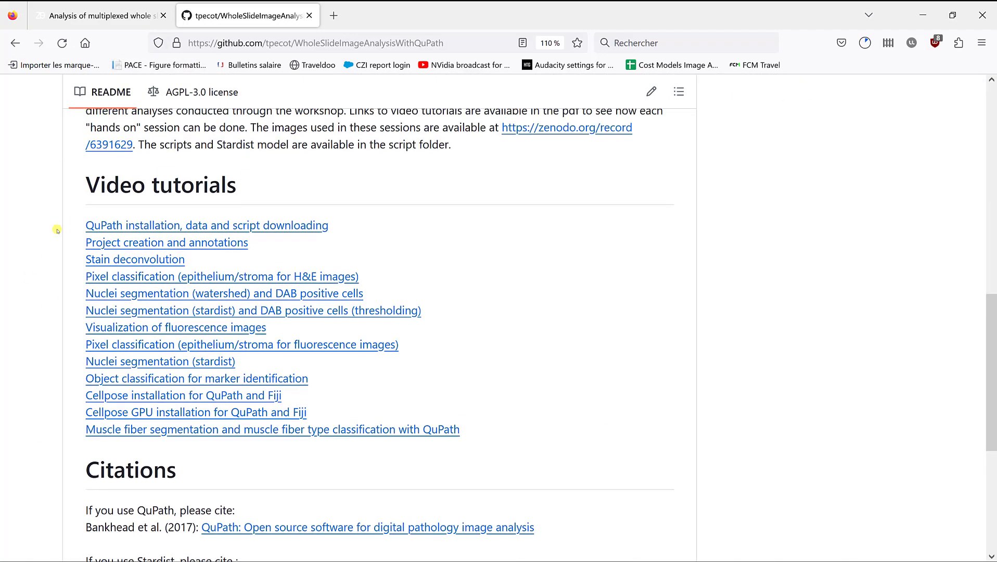
scroll(55, 234, up, 5)
scroll(55, 234, up, 3)
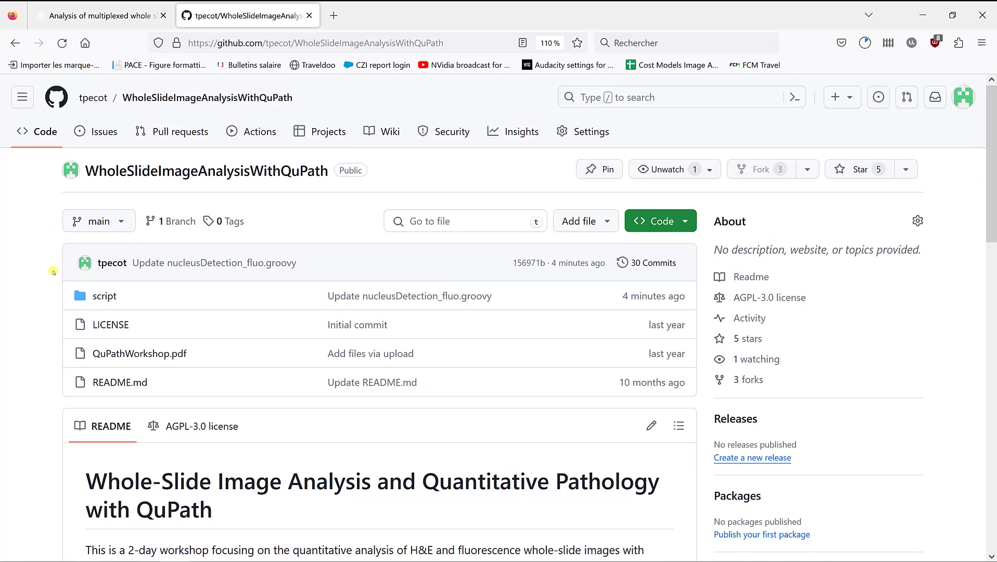
- Download Import_Cytomap_output_files.groovy from the repository's script folder
click(104, 296)
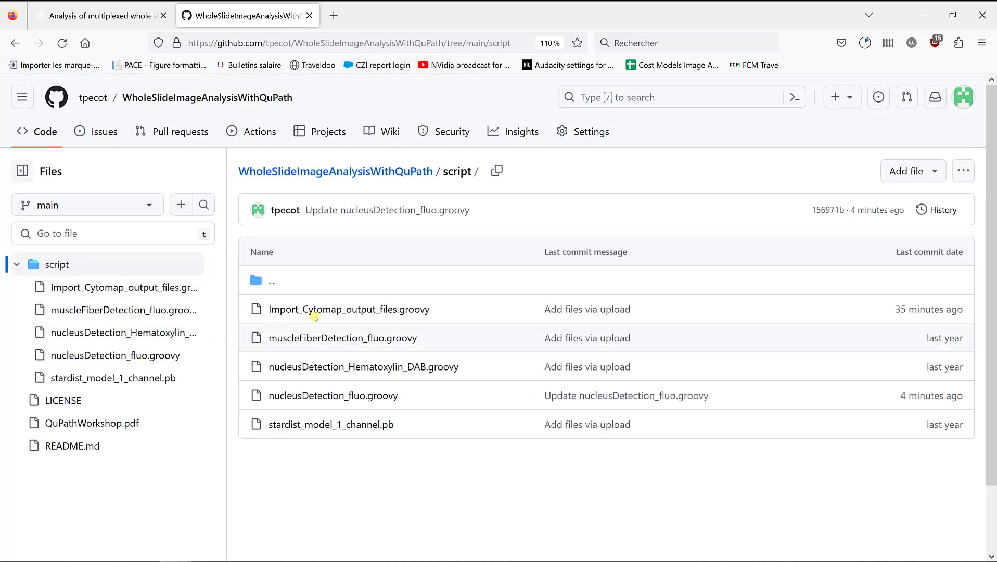
click(343, 311)
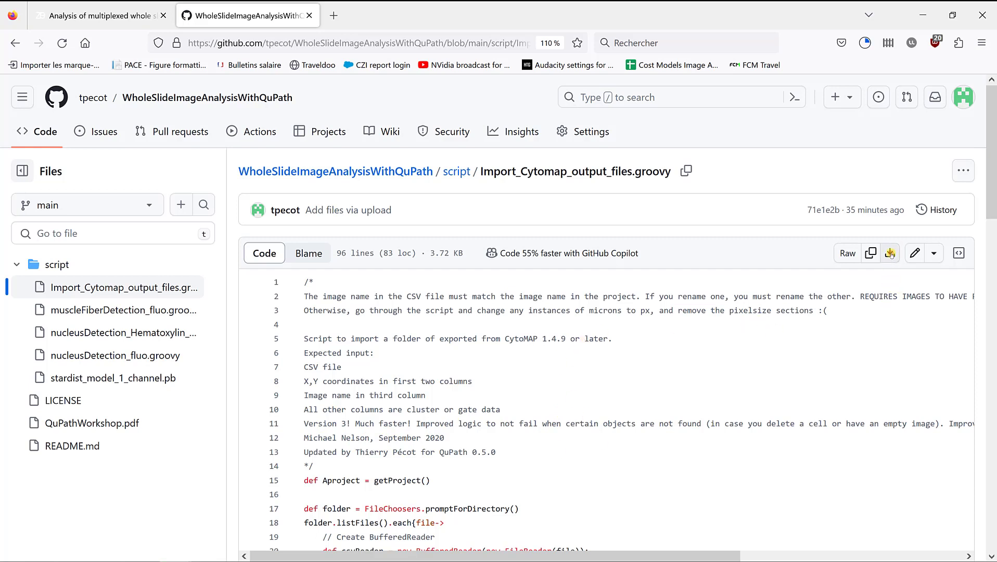
click(890, 254)
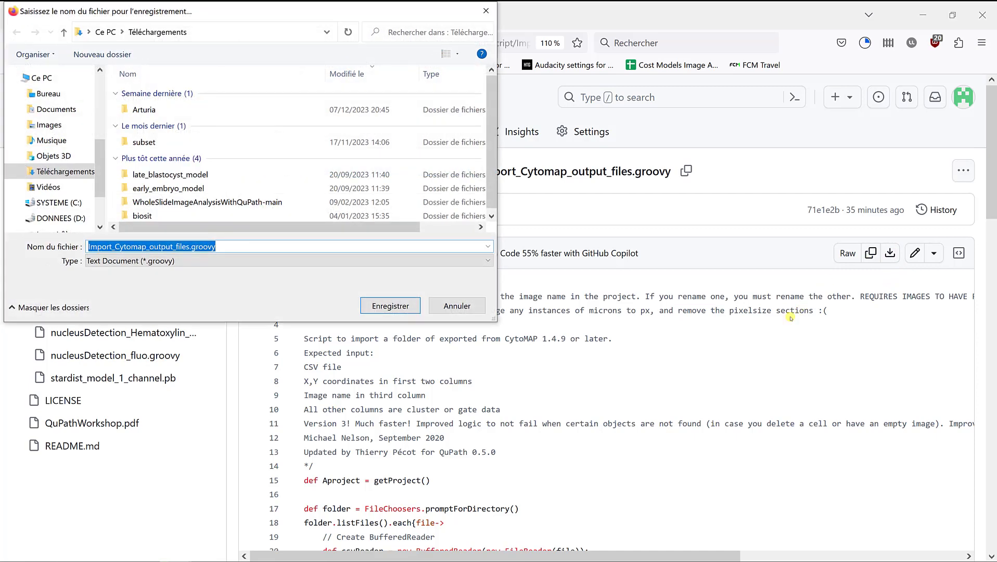
click(394, 306)
click(456, 172)
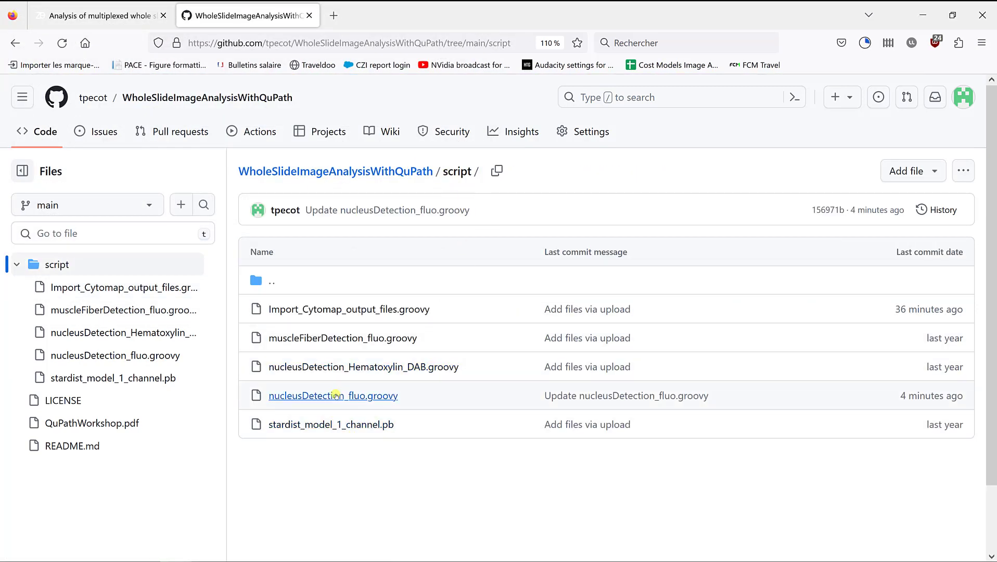
- Download the nucleusDetection_fluo.groovy script to Downloads
click(335, 396)
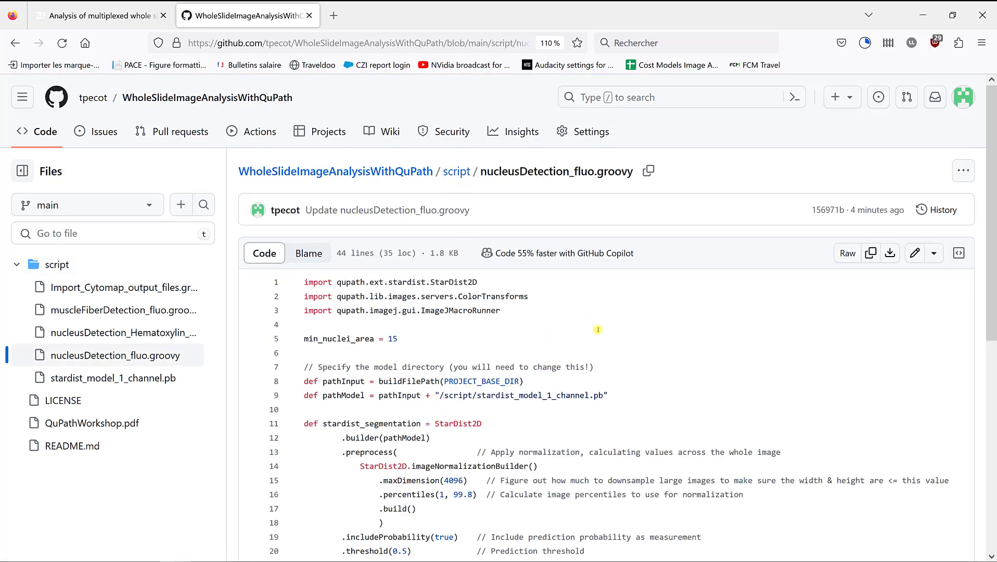
click(890, 256)
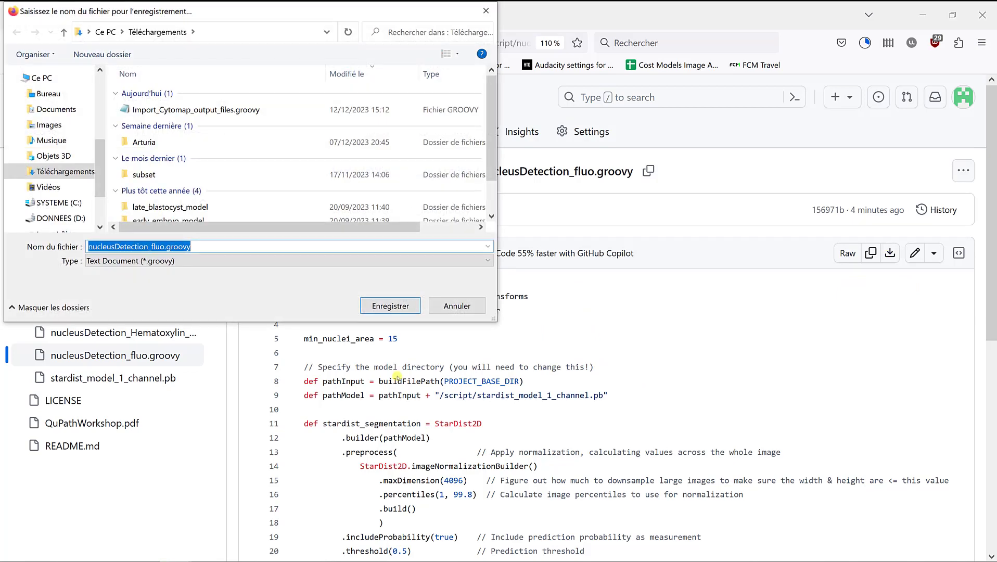
click(391, 306)
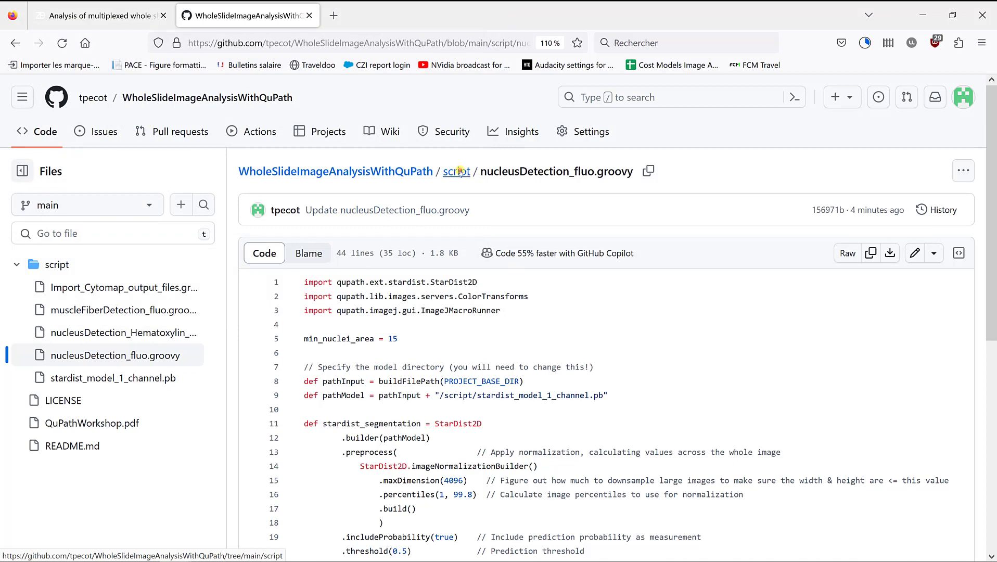
click(458, 171)
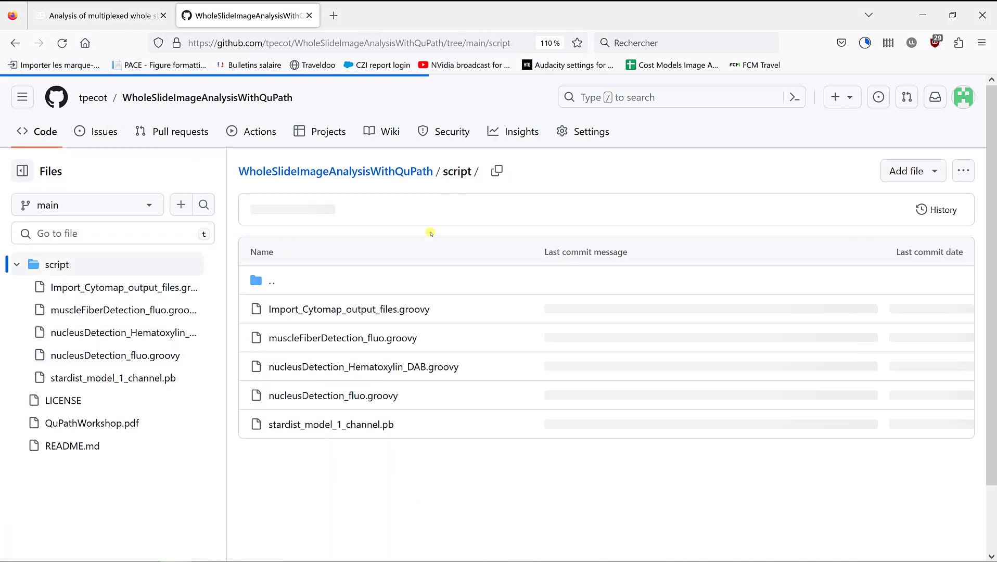
- Download the stardist_model_1_channel.pb StarDist model to Downloads
click(326, 424)
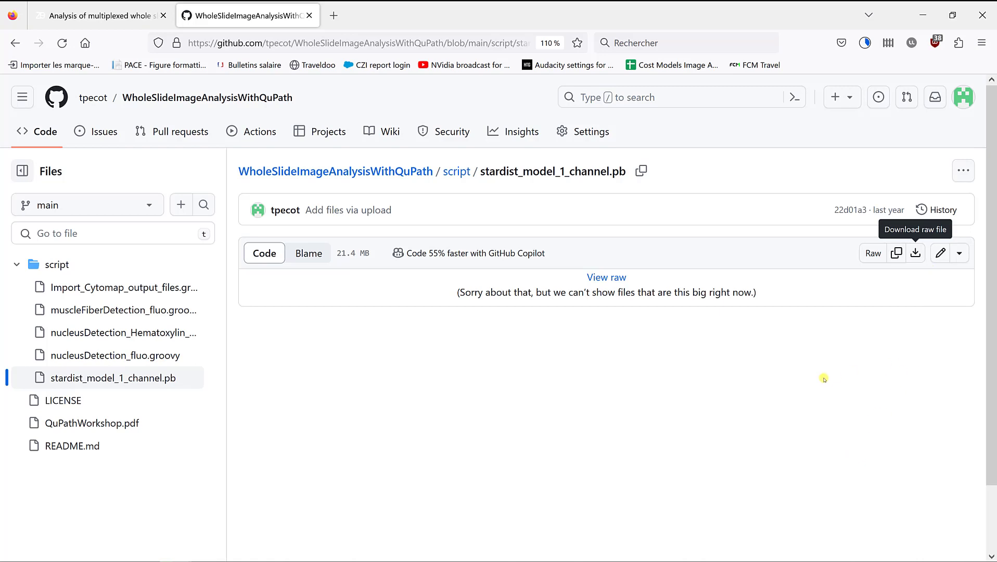
click(915, 254)
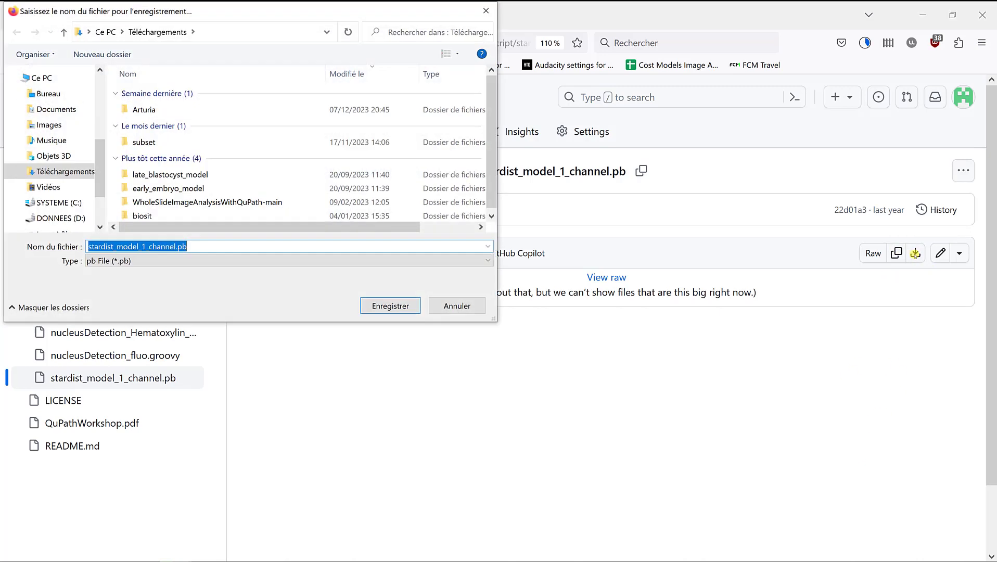
click(393, 306)
click(457, 171)
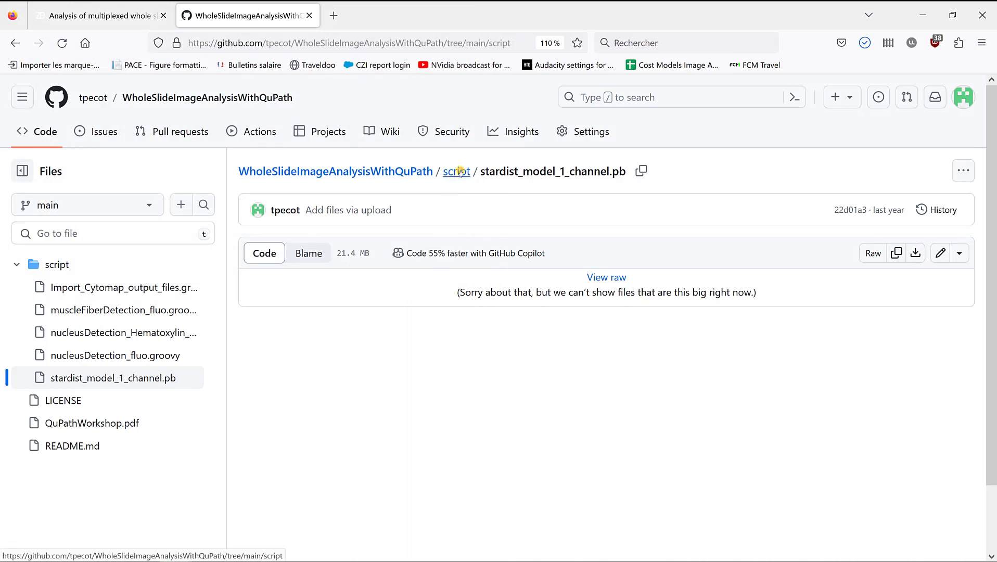
- Go back to the WholeSlideImageAnalysisWithQuPath main page to read its README
click(406, 171)
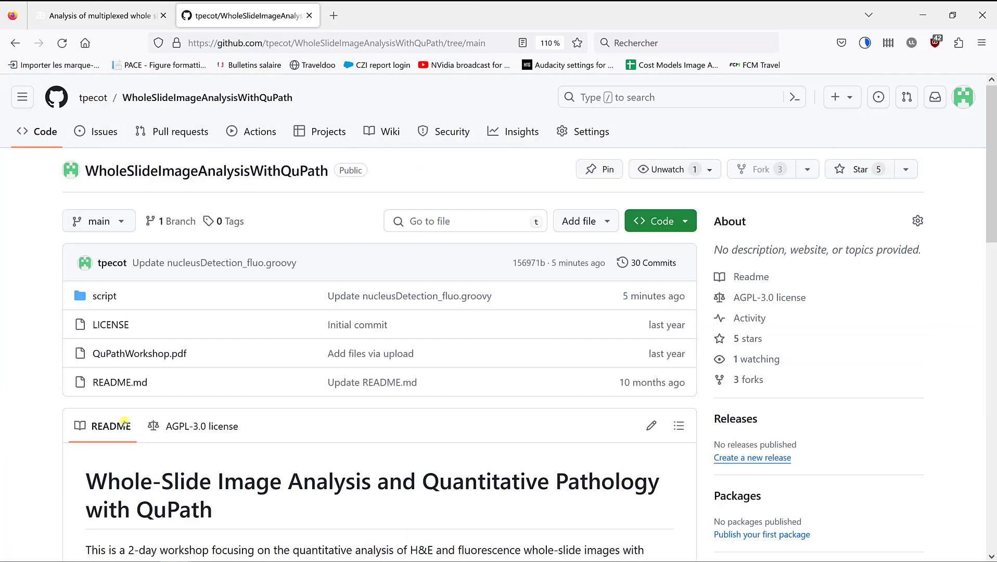
scroll(47, 424, down, 2)
scroll(11, 416, down, 10)
scroll(11, 416, down, 3)
scroll(11, 416, down, 2)
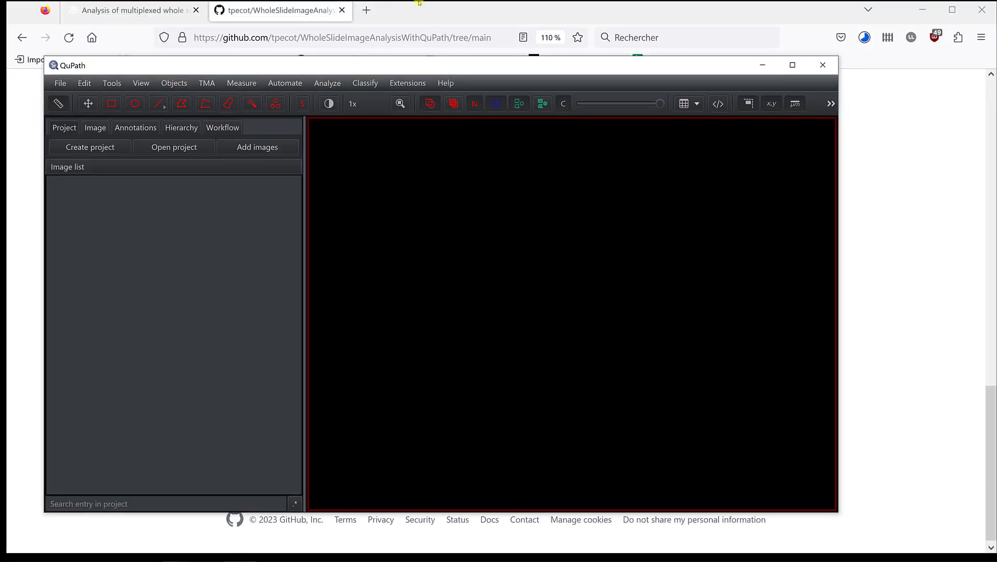
- Bring Firefox forward and search 'qupath extension stardist' in a new tab
click(414, 14)
click(367, 10)
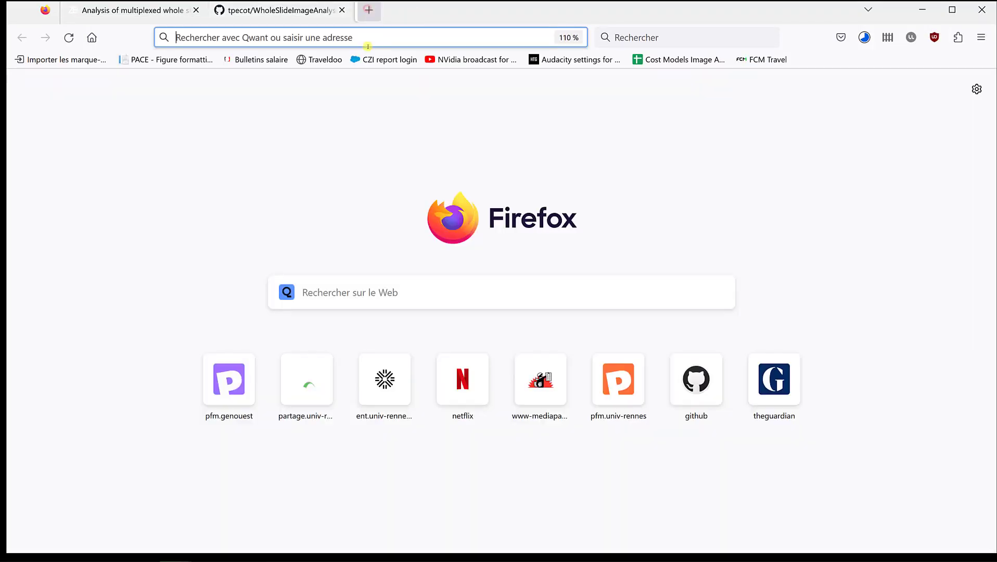
text(q)
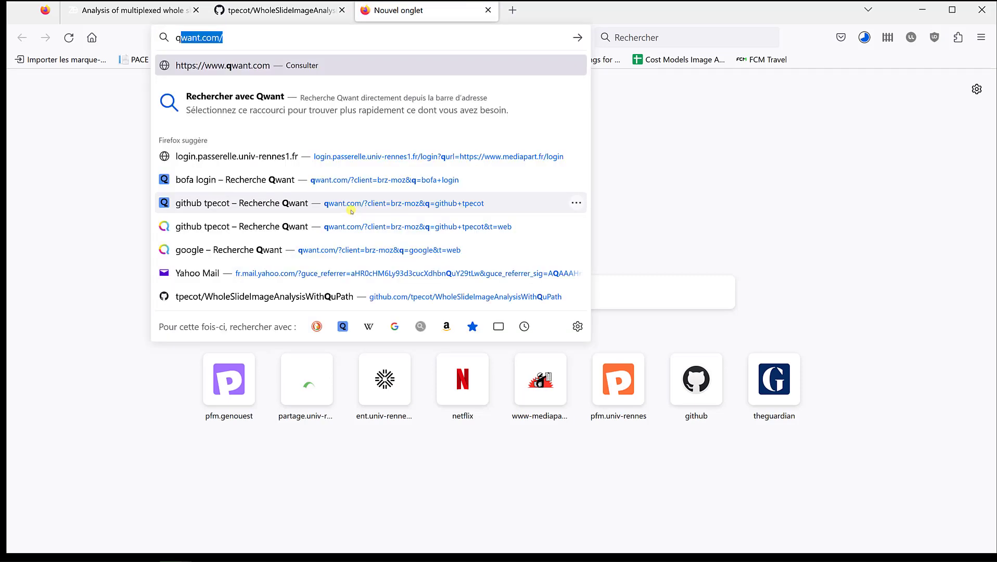
text(upatr)
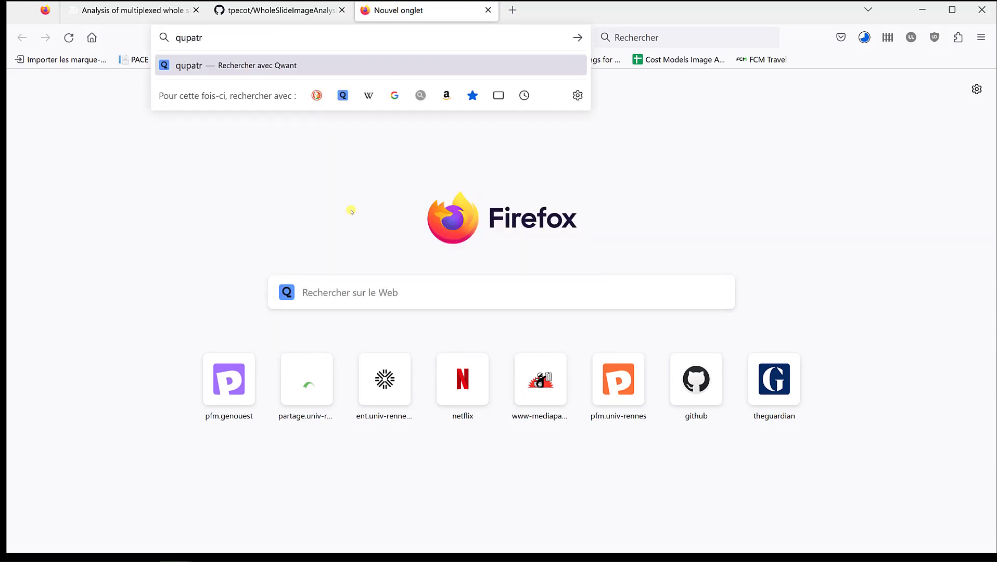
key(BackSpace)
text(h extension sta)
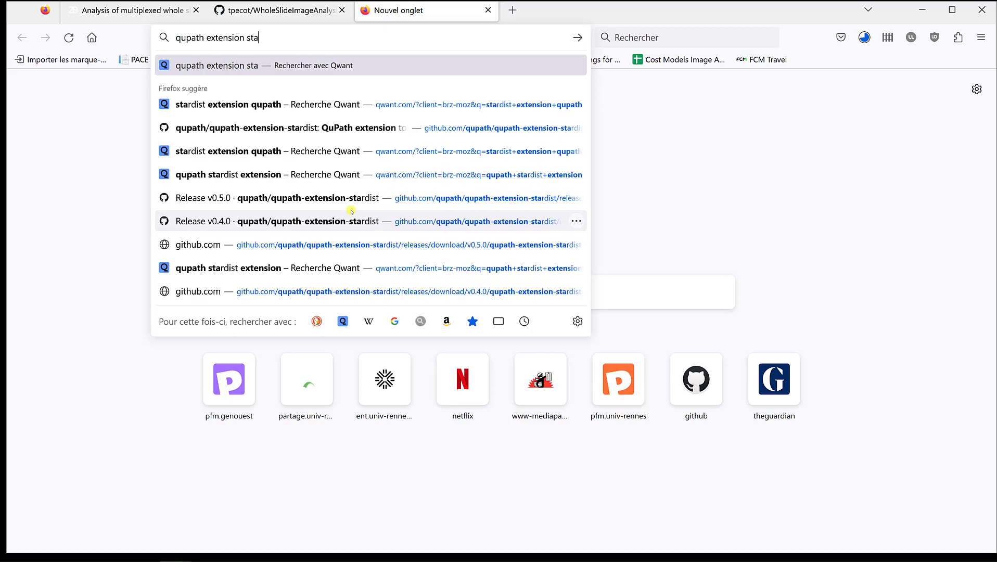
text(rdist)
key(Return)
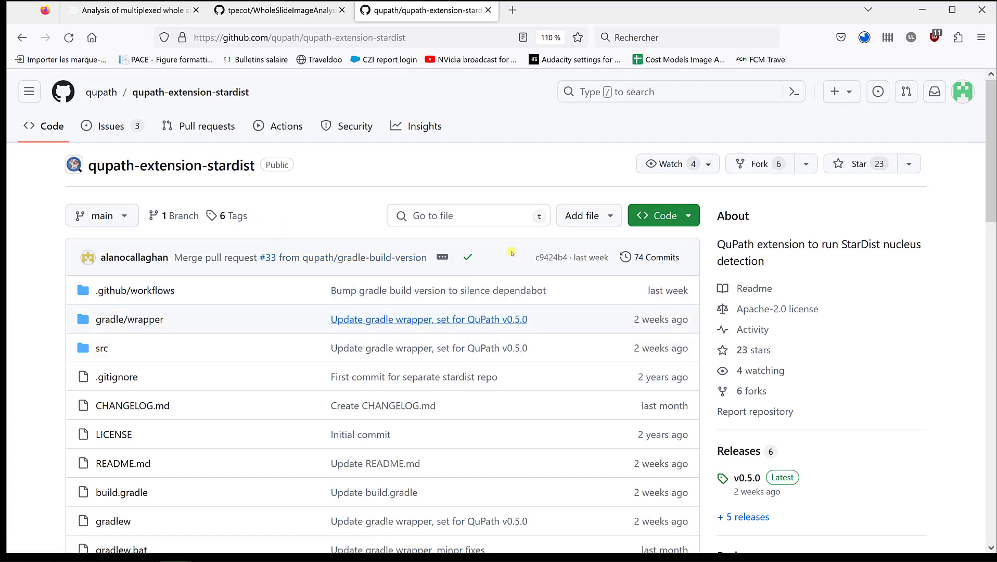
scroll(444, 347, down, 1)
scroll(444, 347, down, 3)
scroll(444, 347, down, 2)
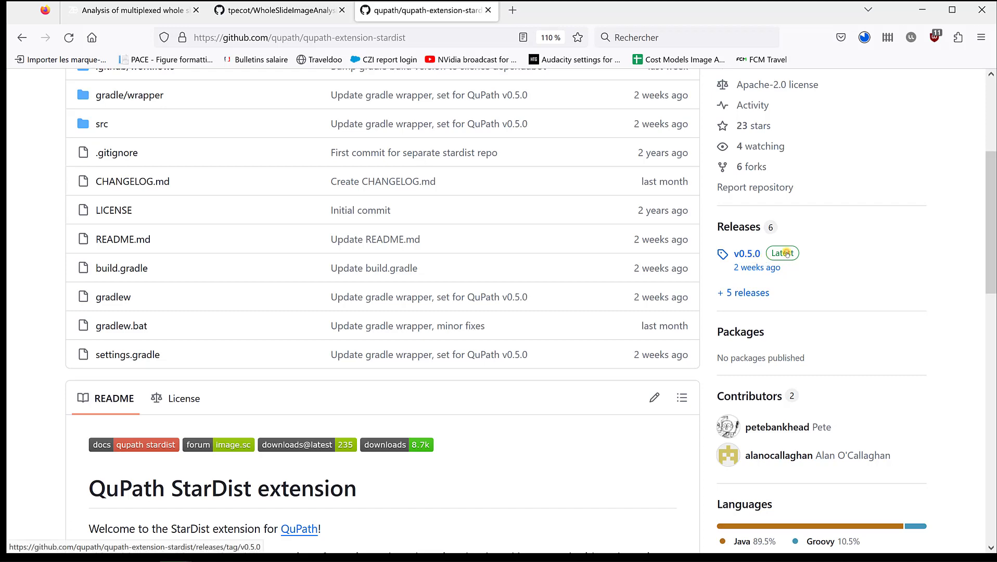
- Save qupath-extension-stardist-0.5.0.jar from the v0.5.0 release, then minimize Firefox
click(784, 254)
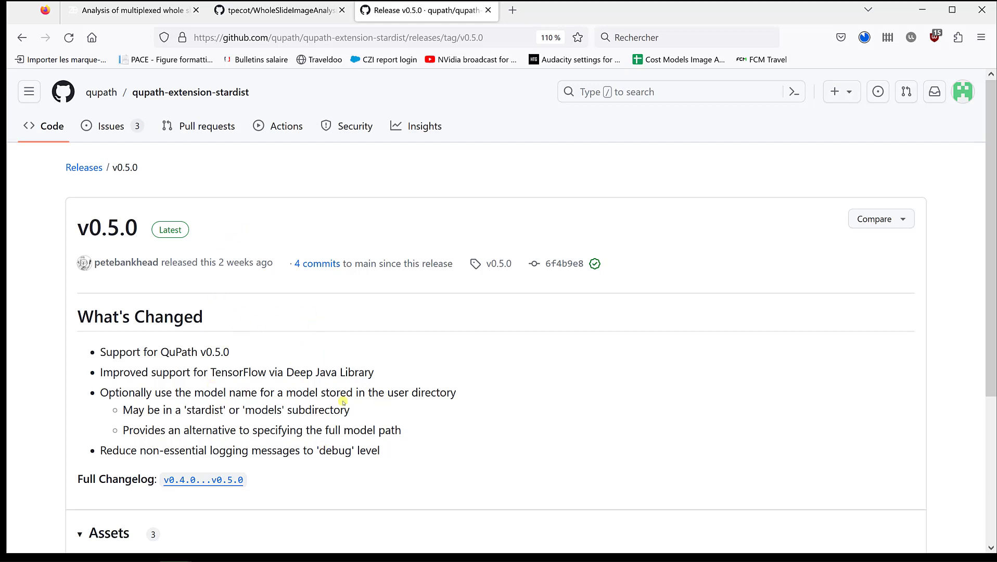
scroll(260, 383, down, 3)
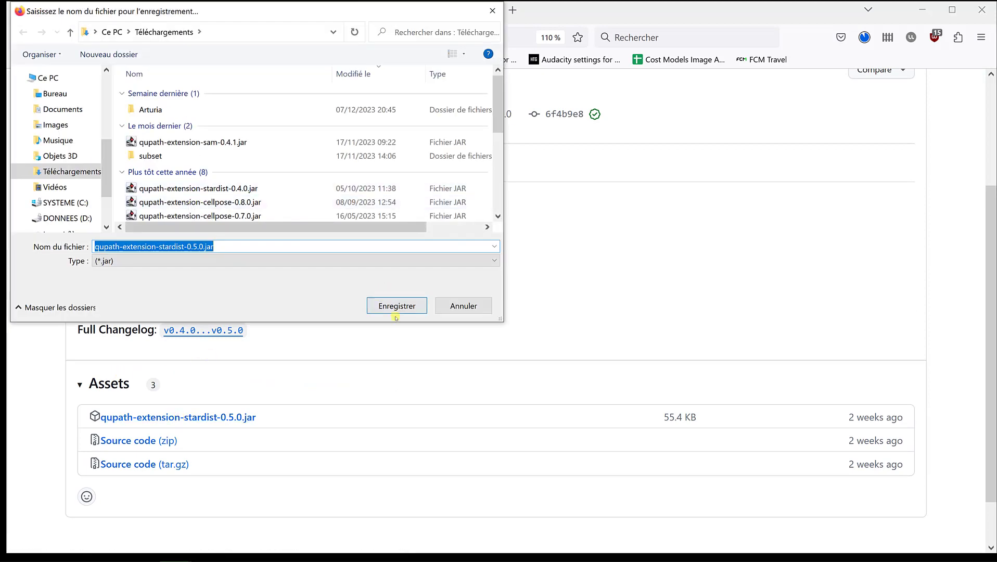
click(391, 306)
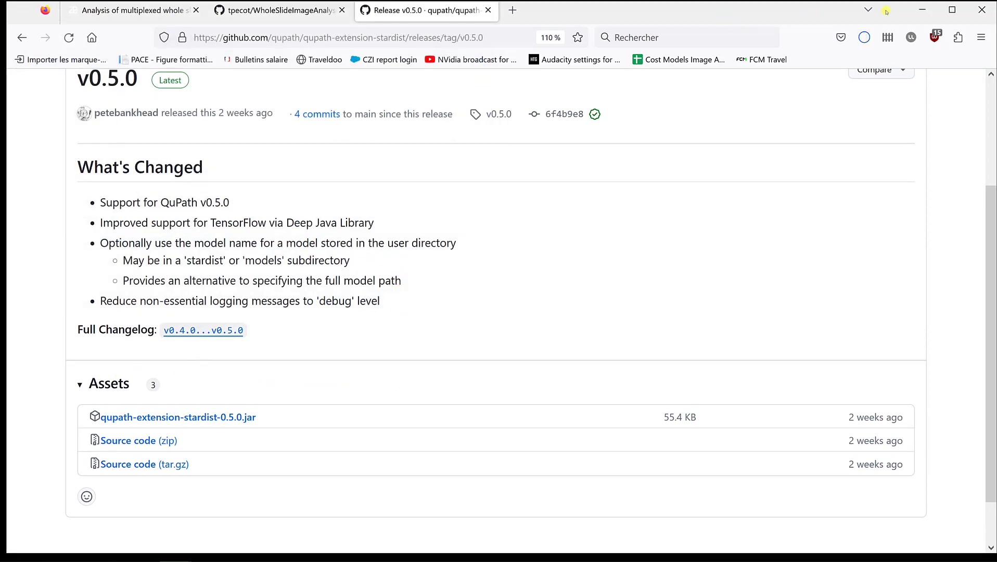
click(919, 9)
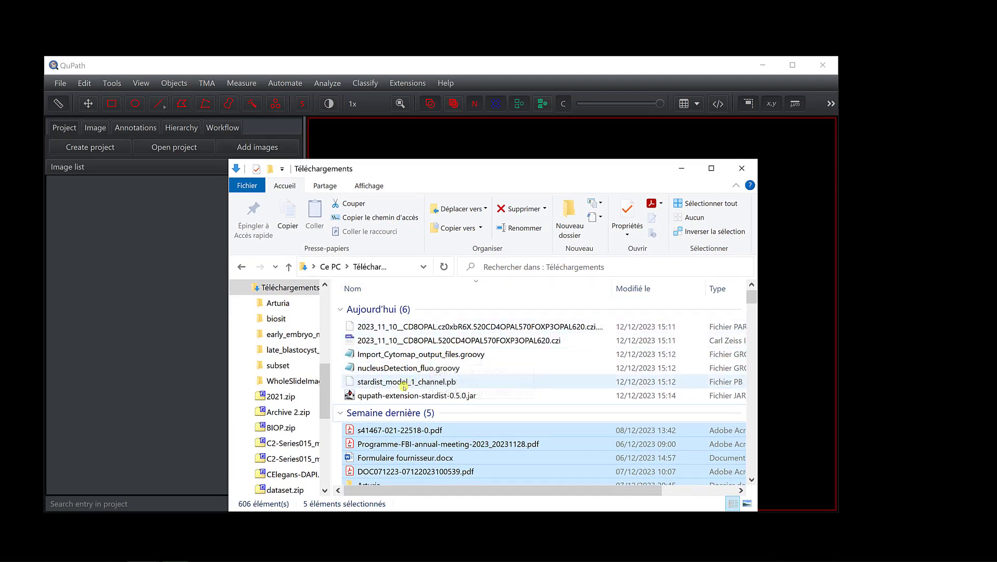
drag(419, 175, 243, 169)
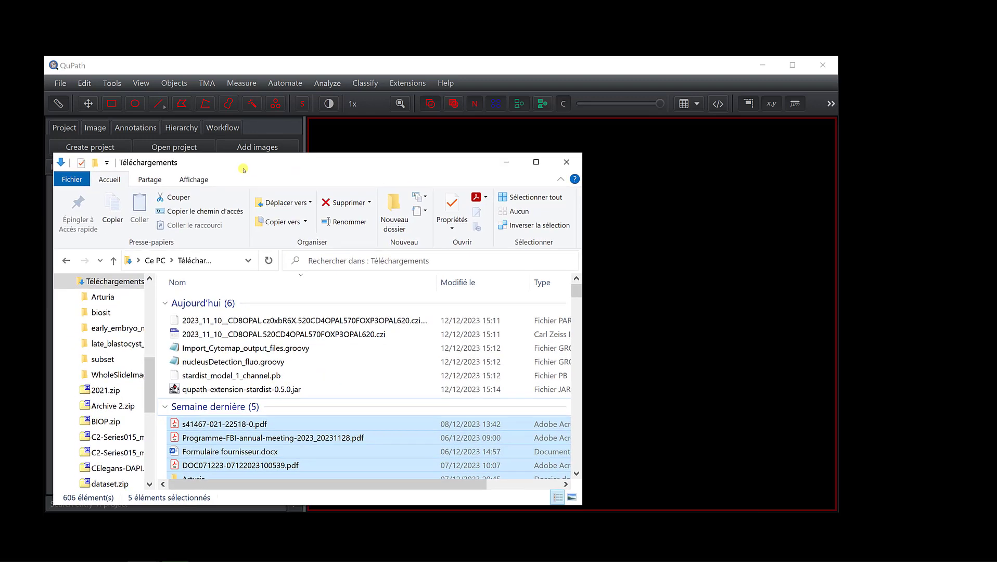
drag(242, 388, 690, 319)
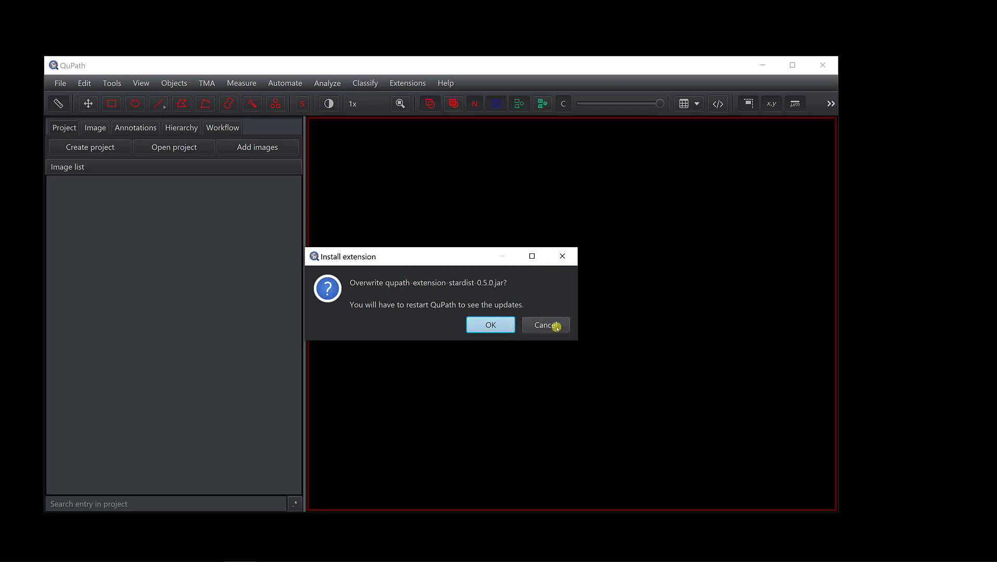
click(556, 327)
click(405, 83)
click(406, 83)
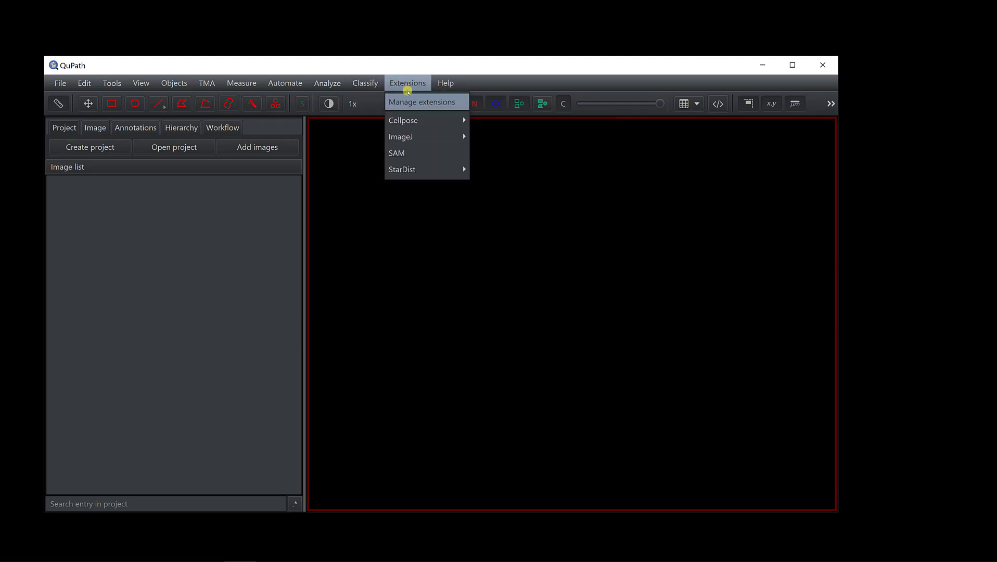
click(405, 100)
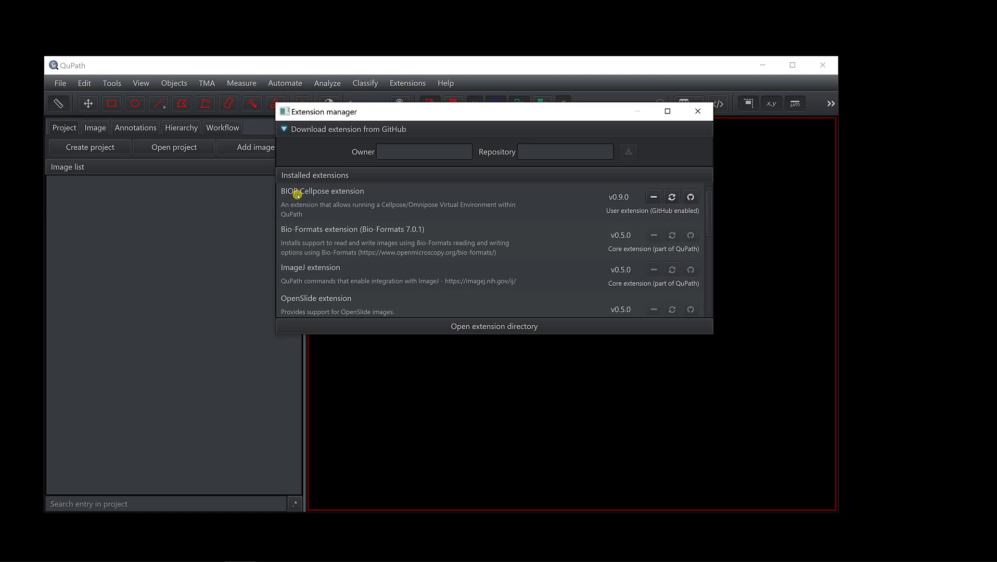
scroll(376, 207, down, 2)
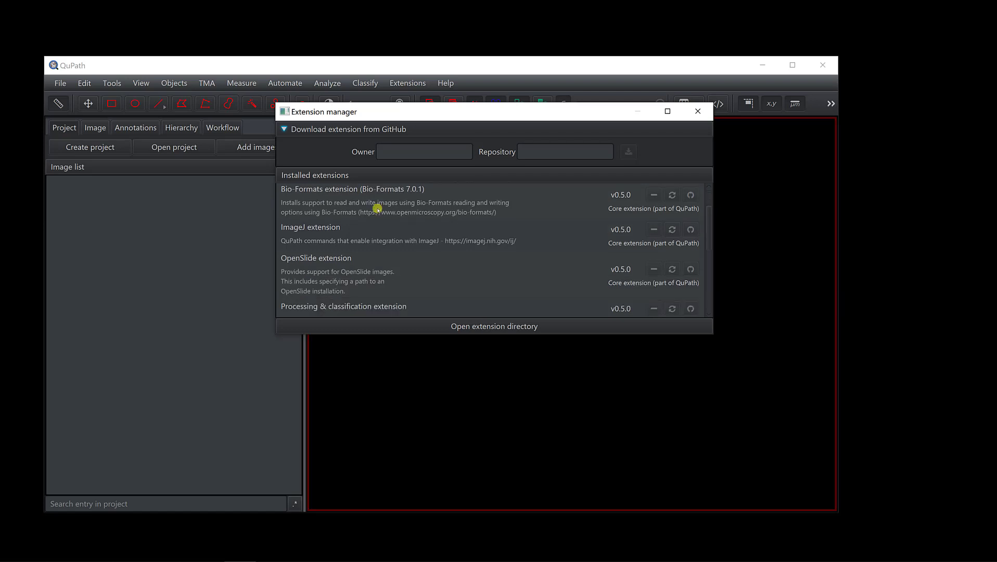
scroll(376, 208, down, 1)
scroll(376, 207, down, 1)
scroll(376, 208, down, 1)
scroll(377, 208, down, 2)
scroll(376, 207, down, 1)
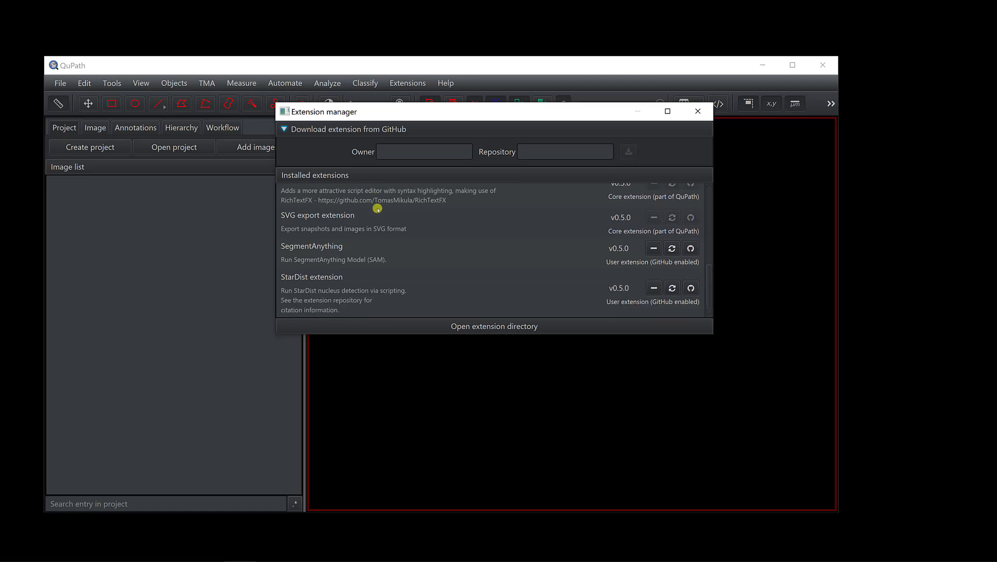
click(313, 278)
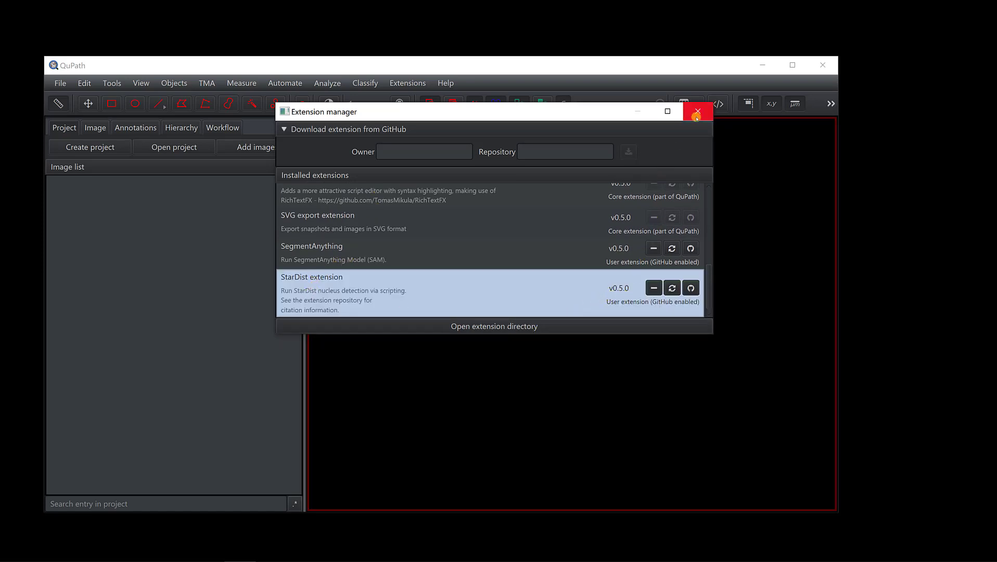
click(698, 111)
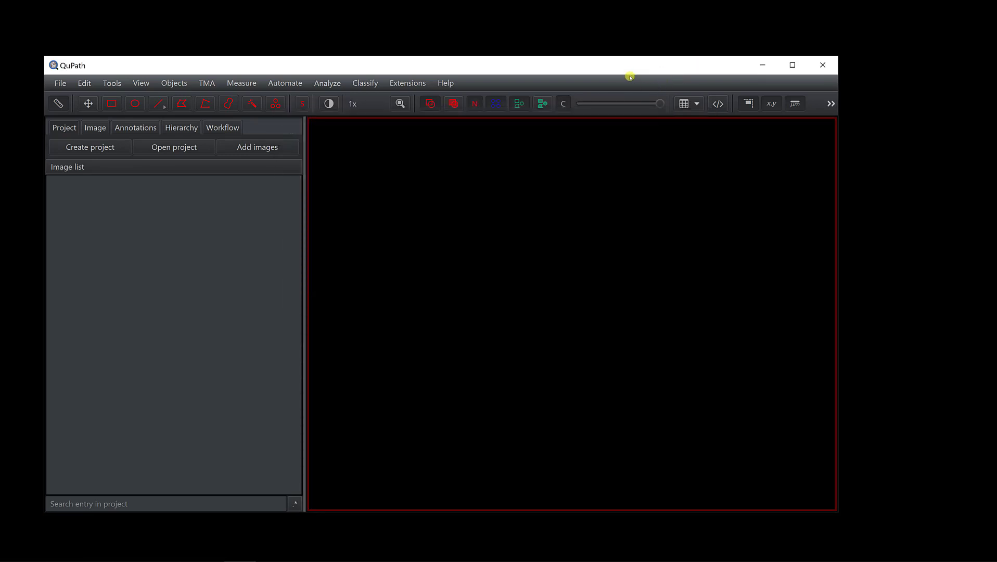
- Move the QuPath and file browser windows aside and create a new desktop folder
drag(629, 69, 734, 66)
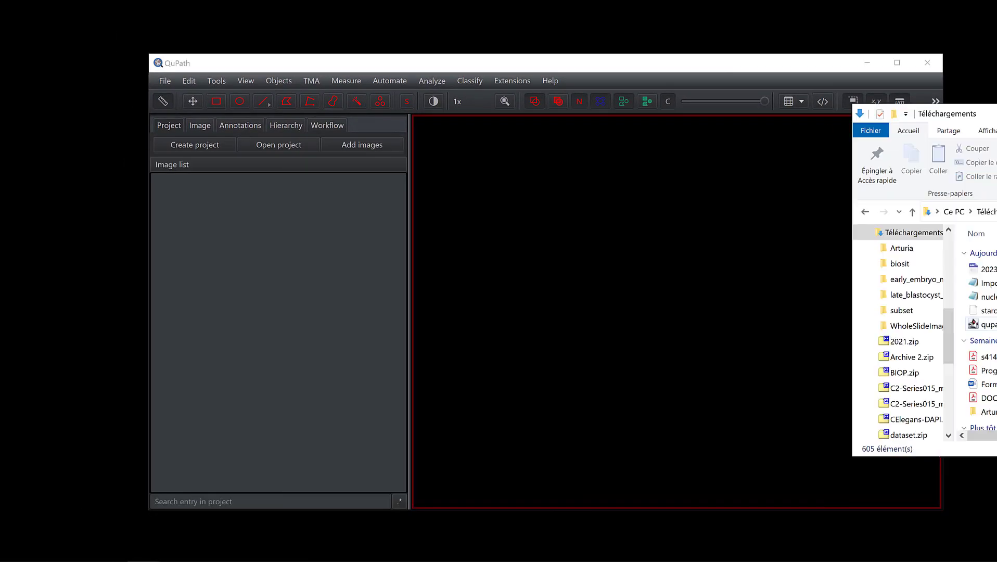
drag(127, 168, 994, 165)
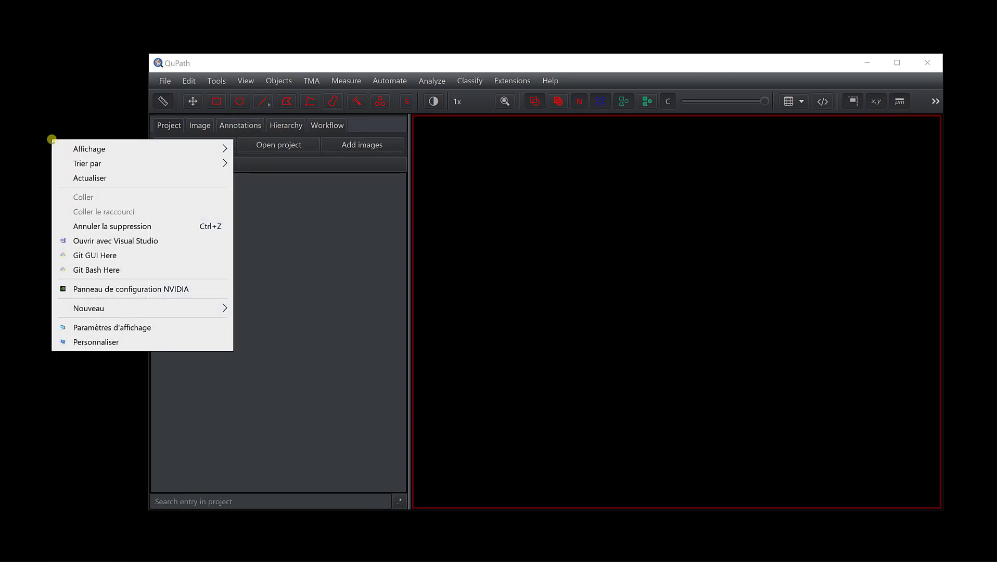
mouse_move(140, 308)
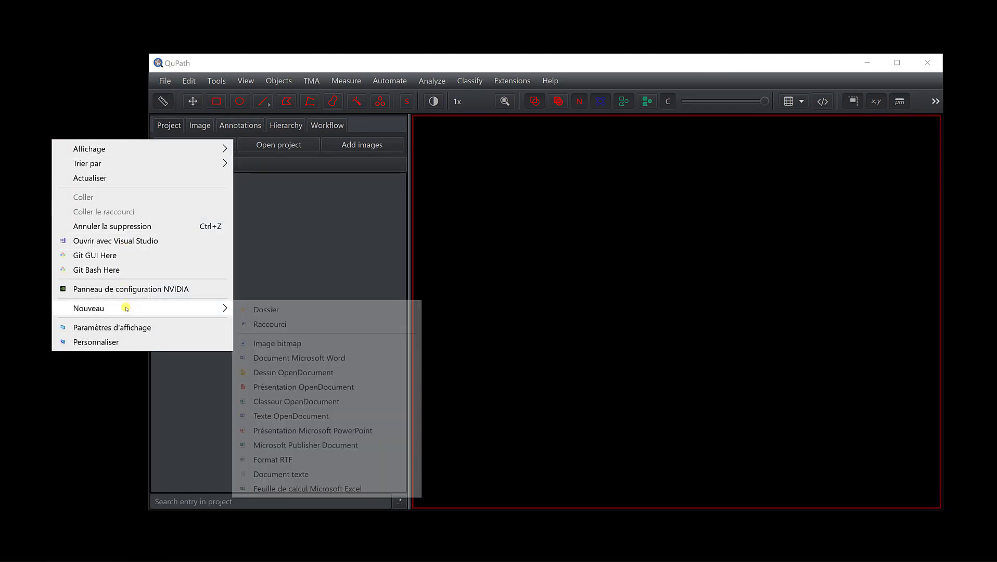
click(268, 312)
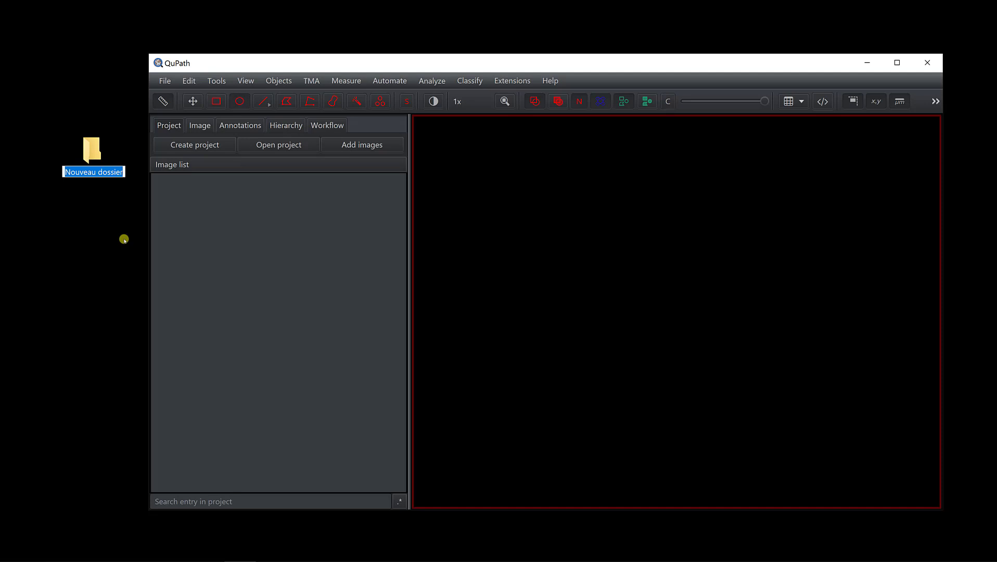
click(99, 170)
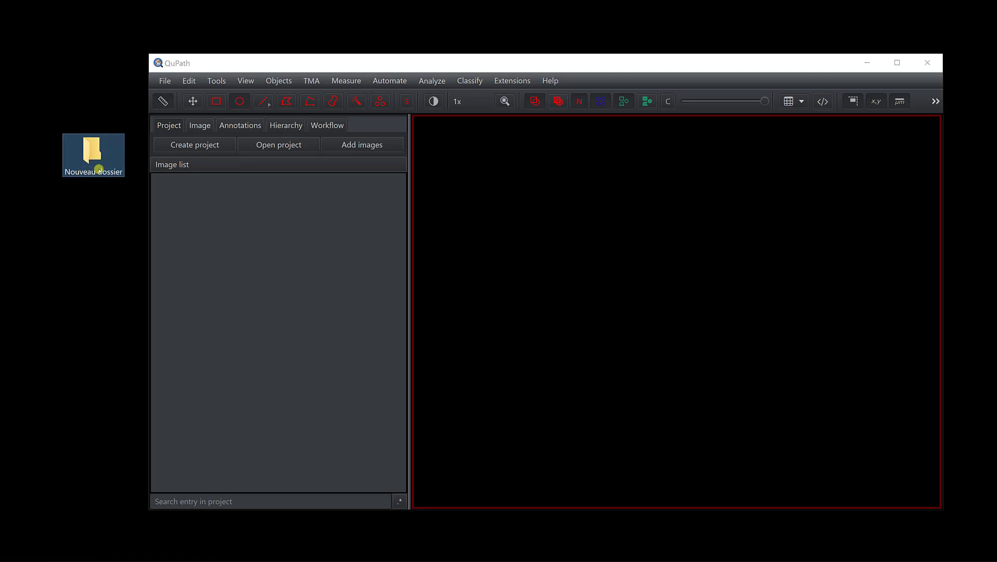
- Name the folder 'Project' and make it an empty QuPath project
click(99, 170)
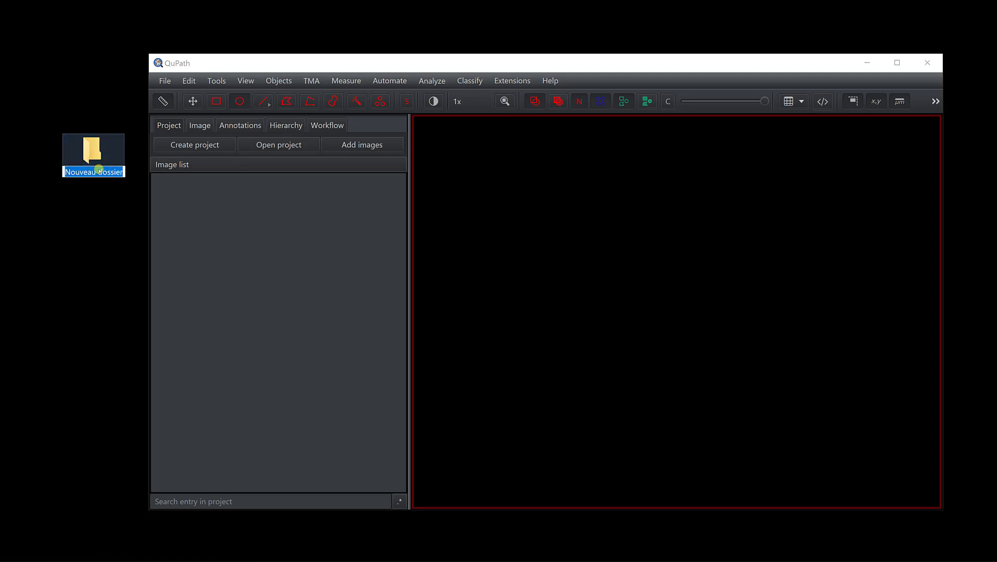
text(Pr)
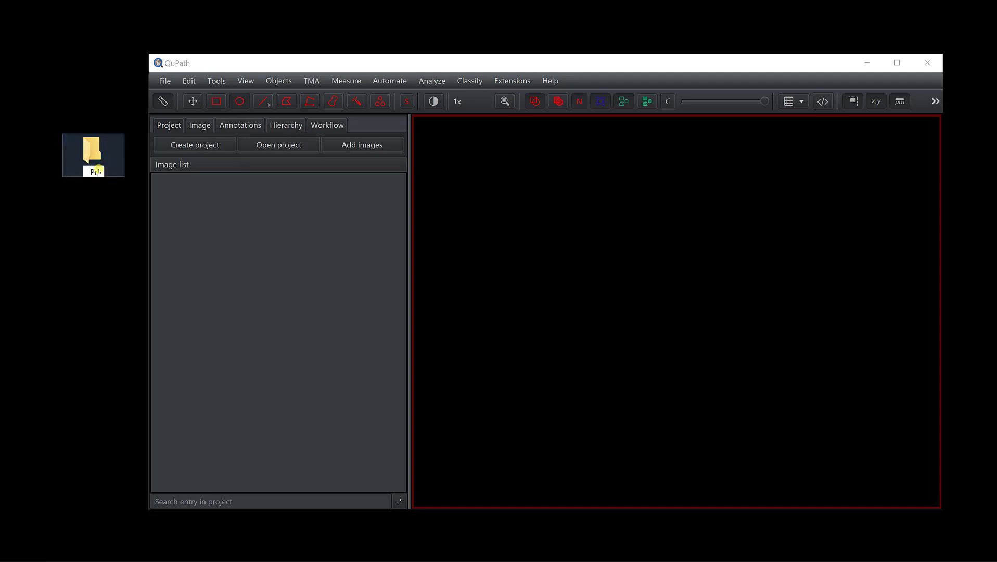
text(oject)
key(Return)
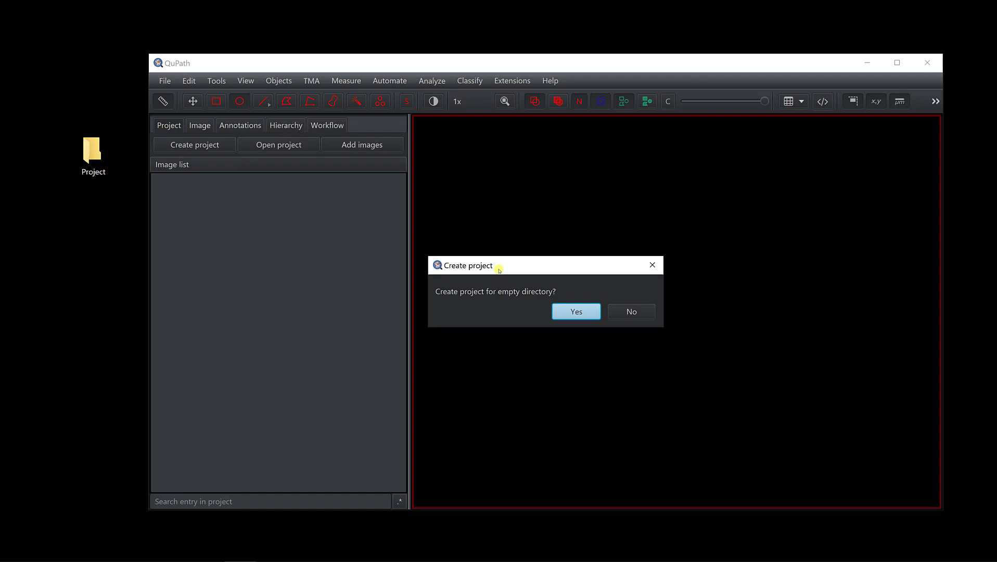
click(577, 311)
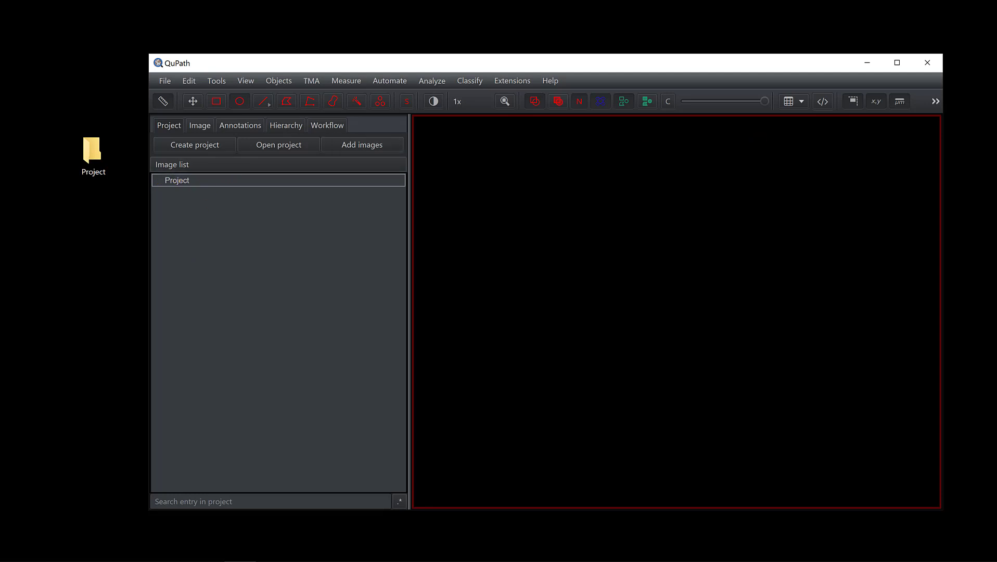
- Drag the .czi from Downloads into QuPath and import it with image type Fluorescence
mouse_move(996, 62)
mouse_down()
mouse_move(371, 231)
mouse_move(360, 249)
mouse_up()
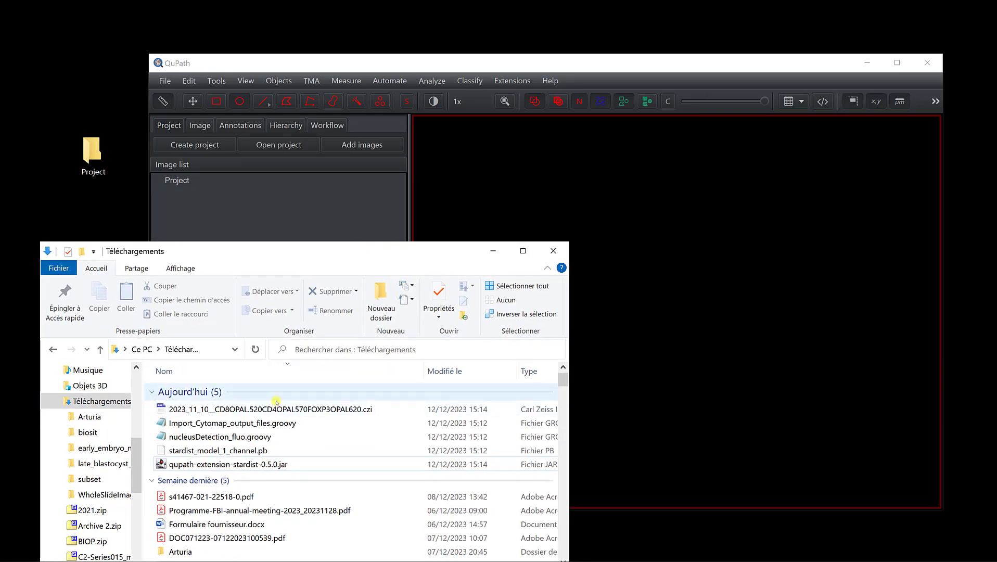
click(263, 412)
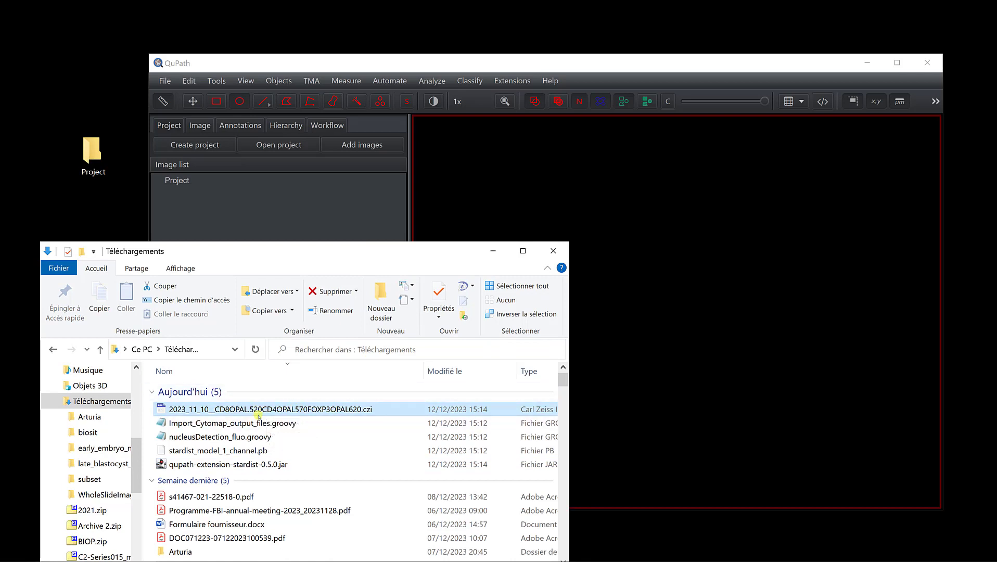
drag(257, 414, 695, 239)
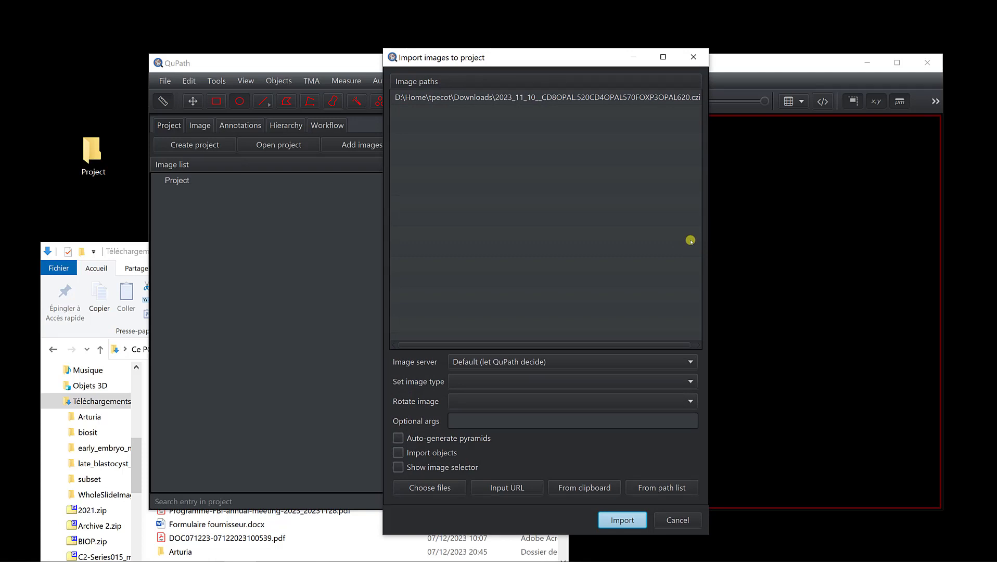
click(498, 382)
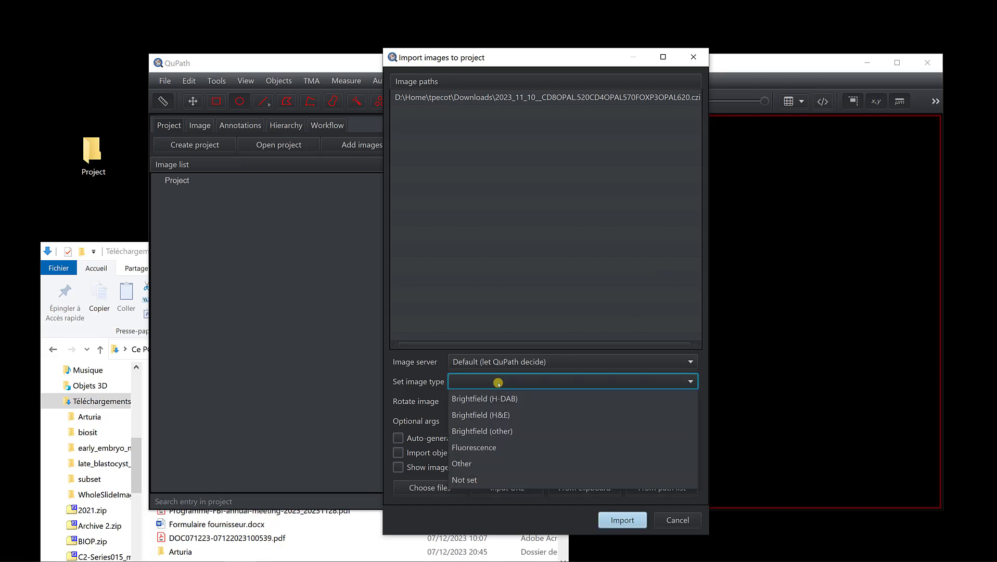
click(489, 447)
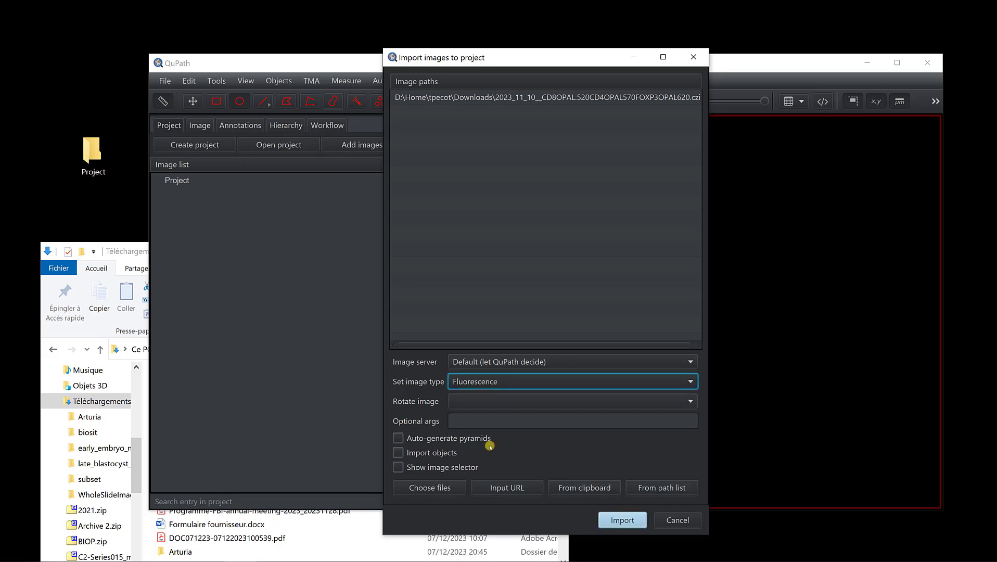
click(628, 523)
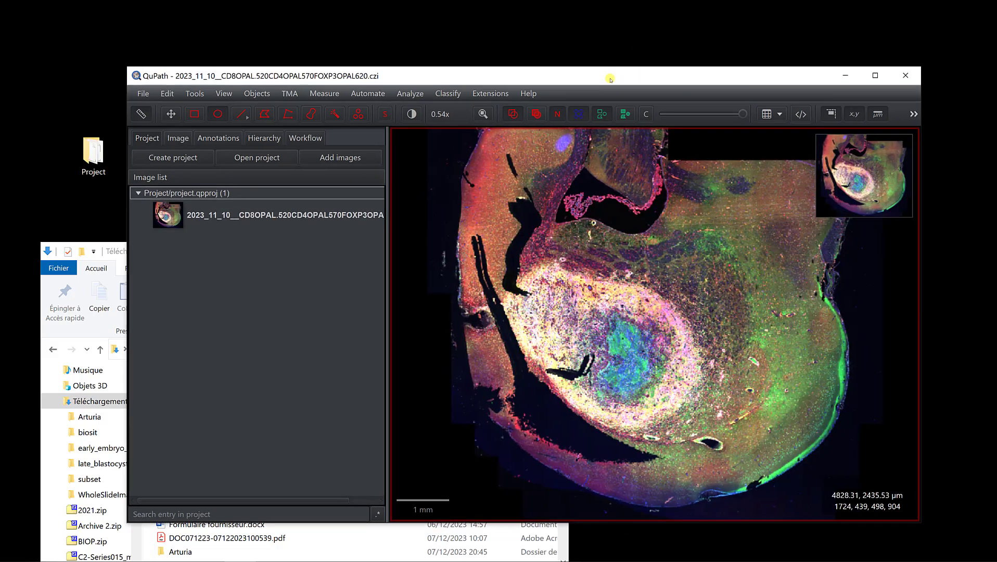
- Open the imported CD8/CD4/FOXP3 .czi image from the project list in the viewer
double_click(637, 67)
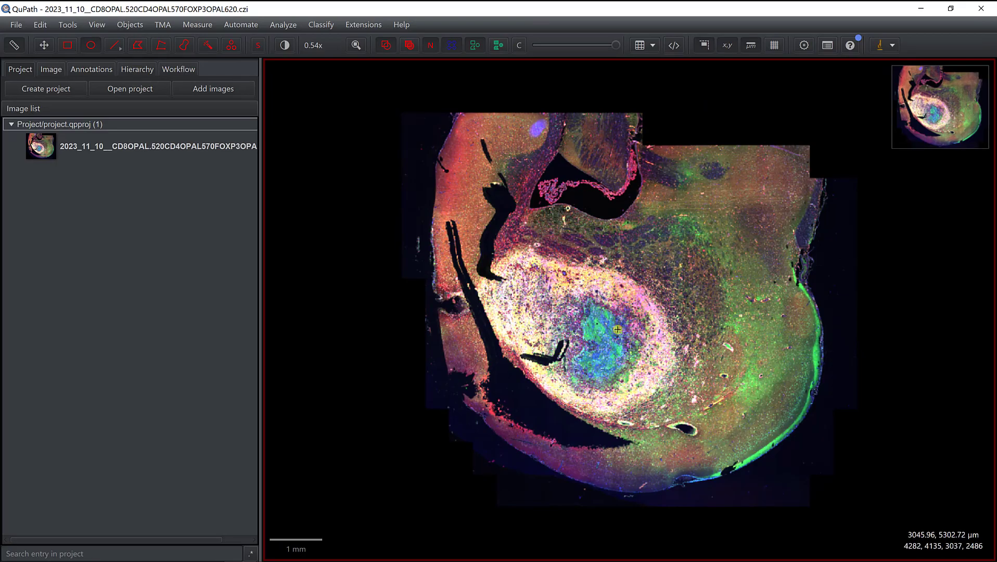
scroll(637, 321, up, 2)
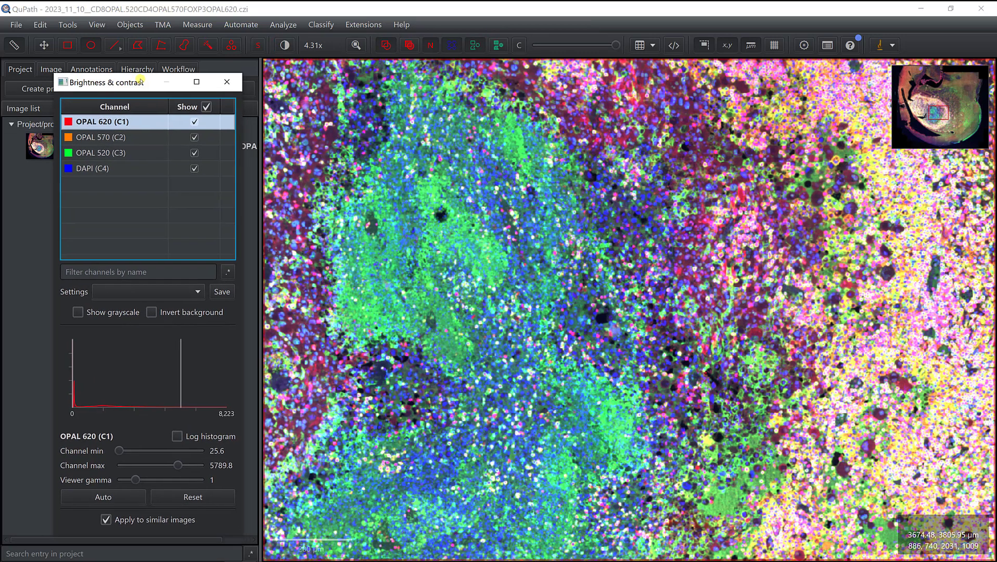
click(194, 119)
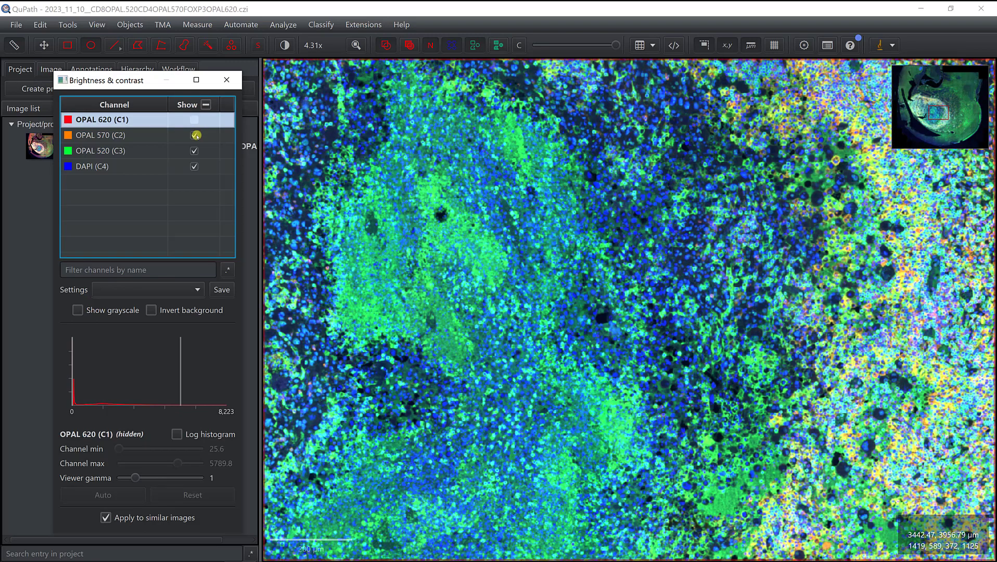
click(196, 135)
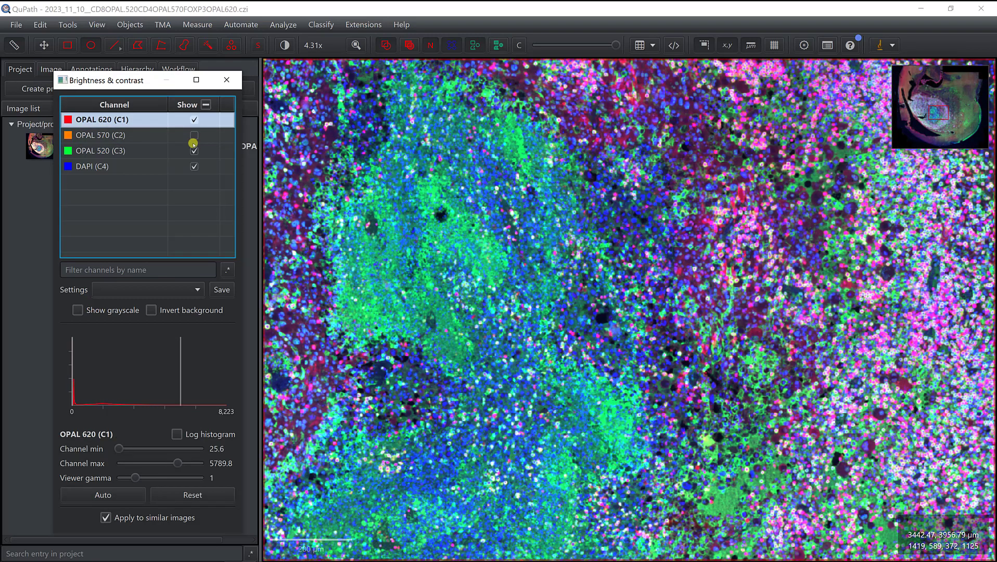
click(194, 135)
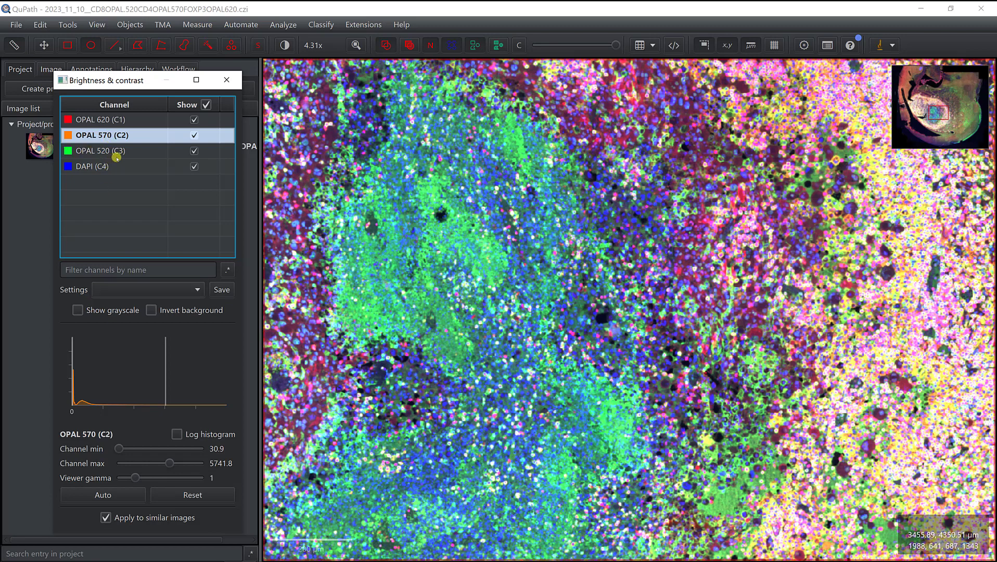
click(105, 115)
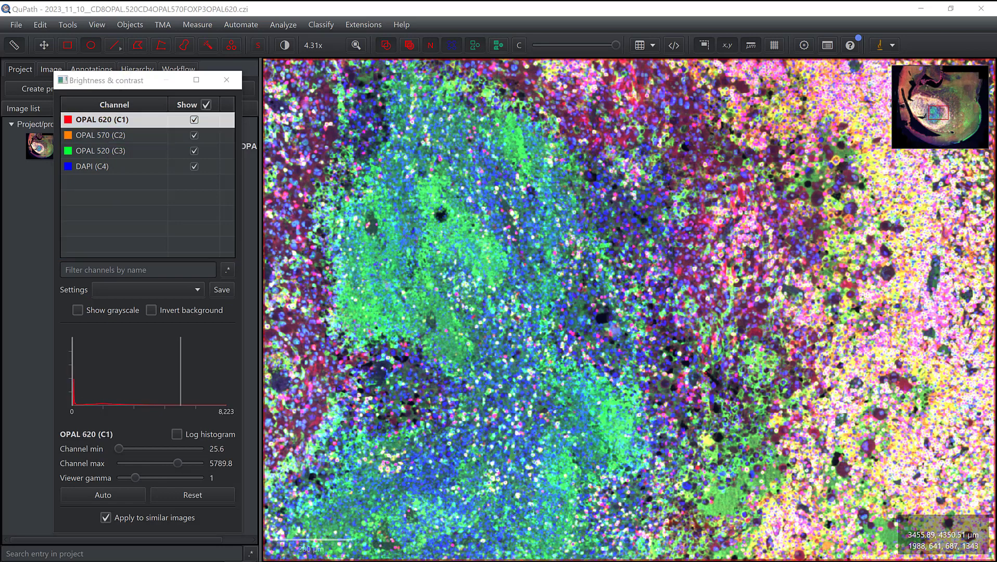
double_click(105, 120)
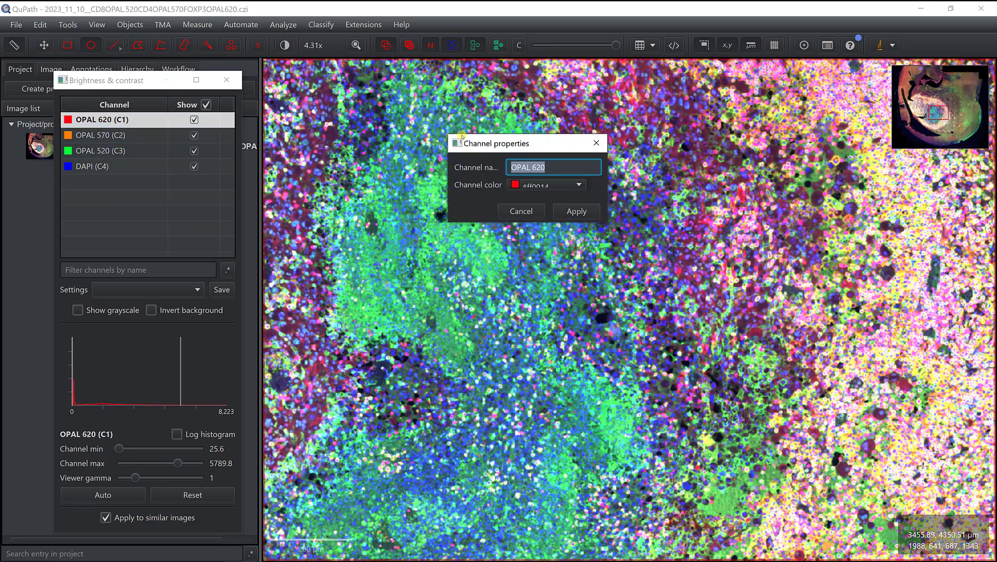
drag(497, 141, 389, 141)
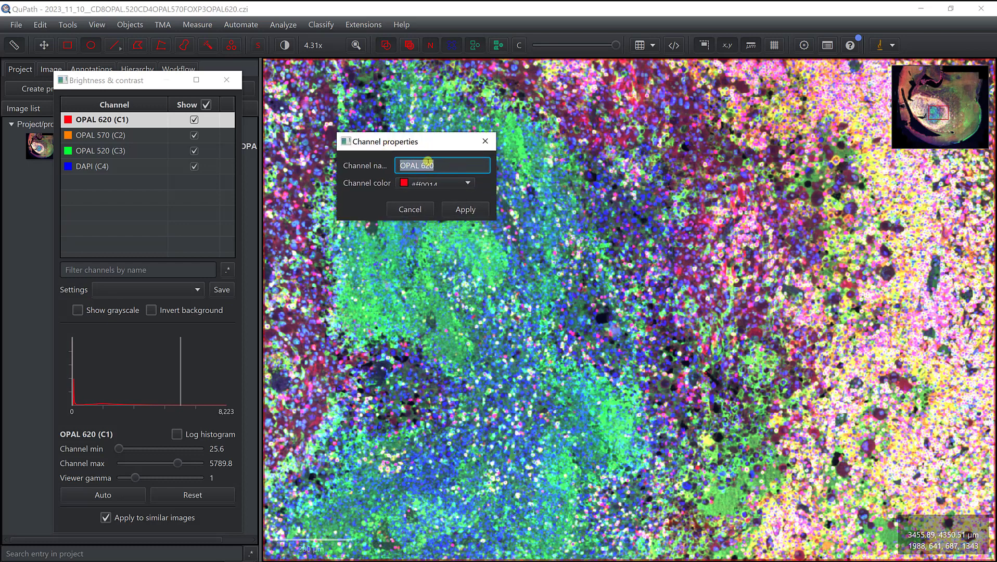
click(484, 141)
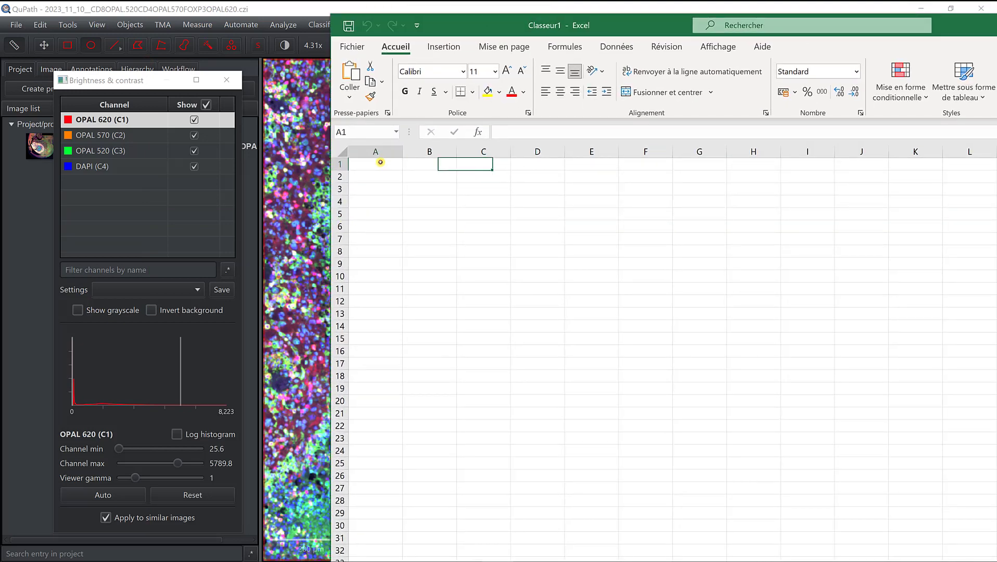
- Enter FOXP3, CD4 and CD8 into cells A1 to A3
click(380, 162)
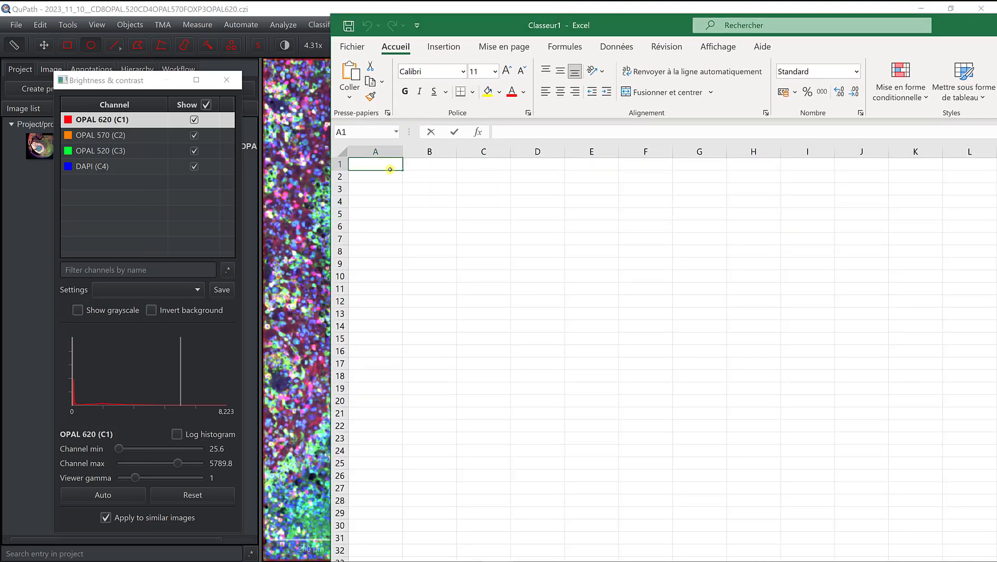
text(FOXP3)
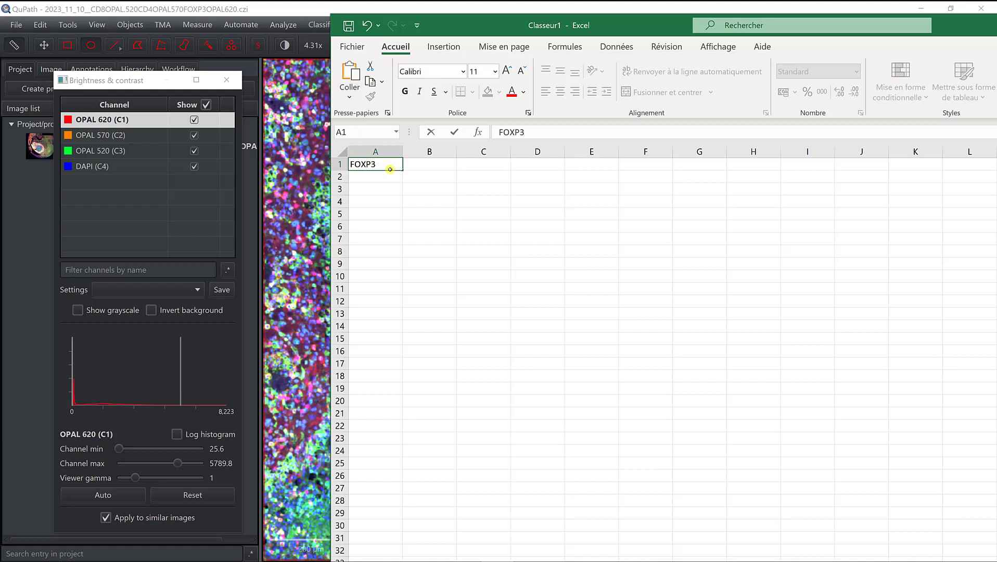
key(Return)
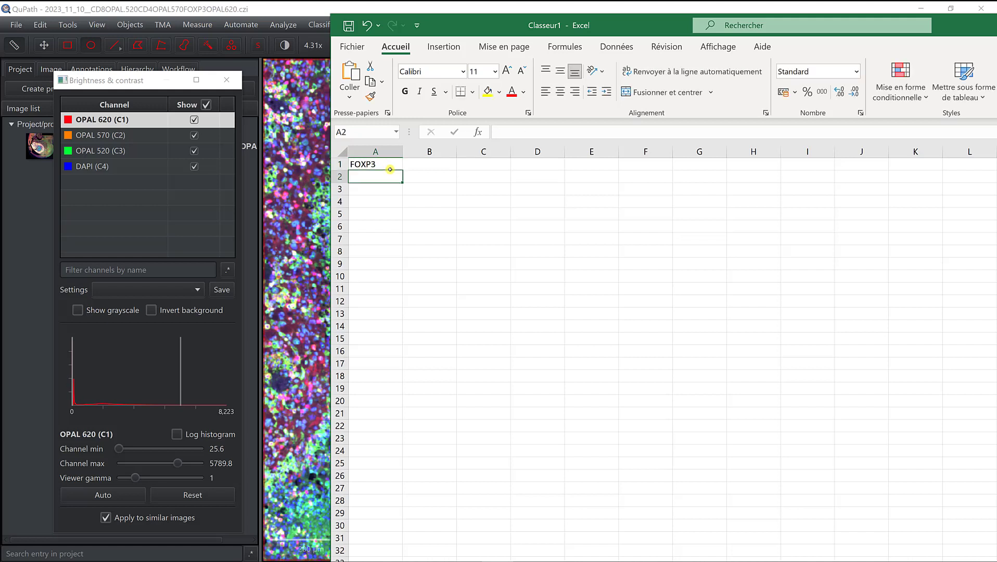
text(CD4)
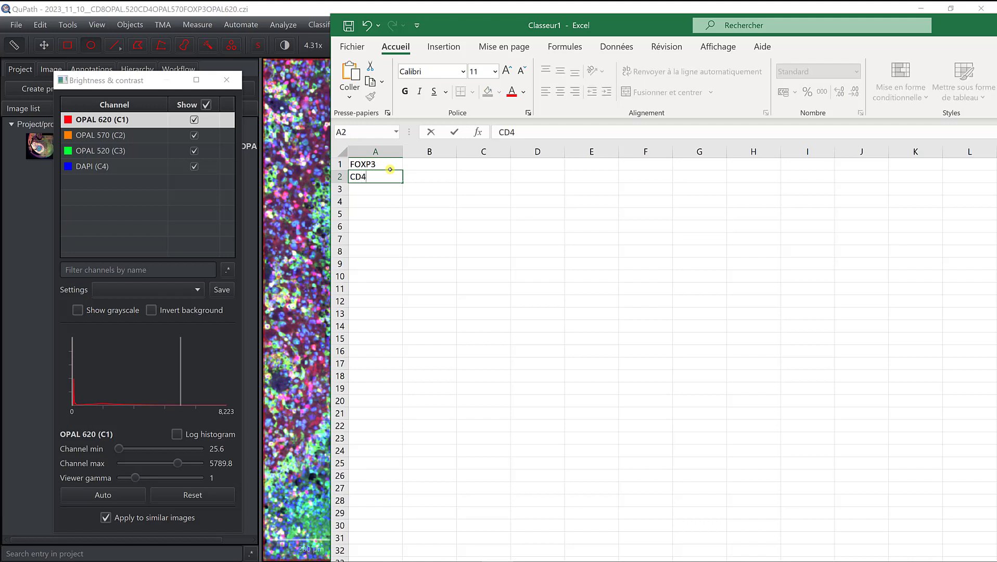
key(Return)
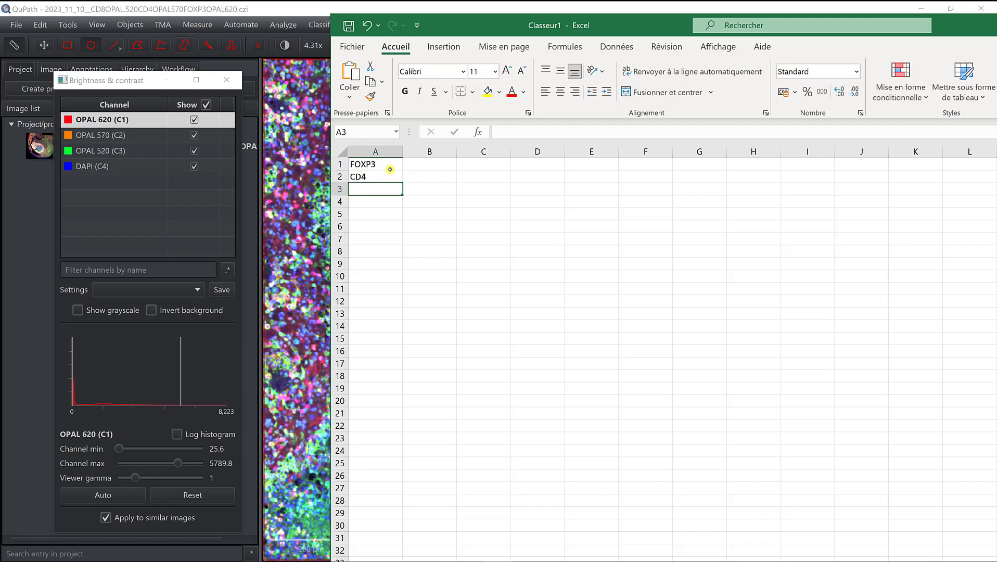
text(CD8)
key(Return)
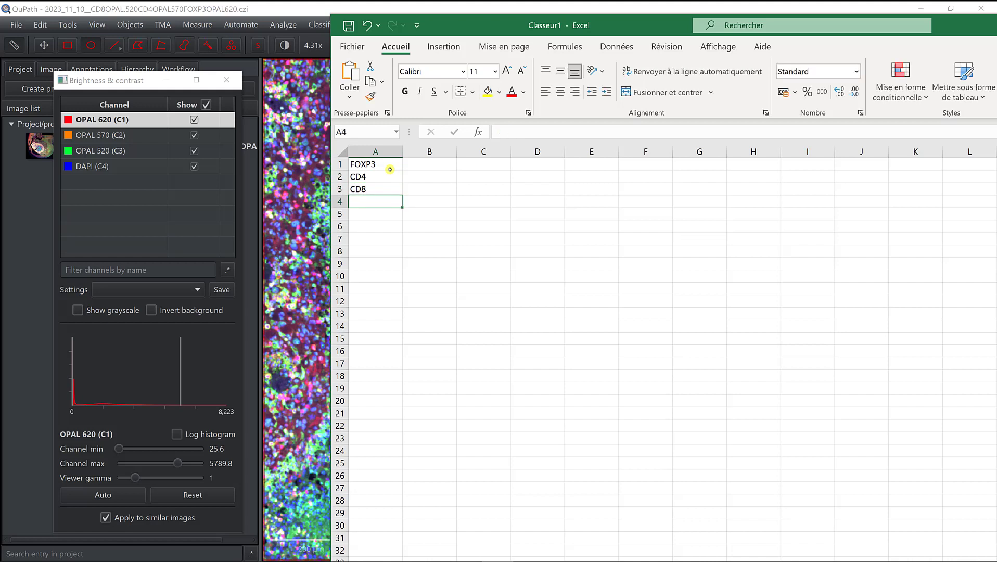
- Copy the three marker names in A1:A3 and return to QuPath
key(Up)
key(shift+Up)
drag(389, 170, 390, 170)
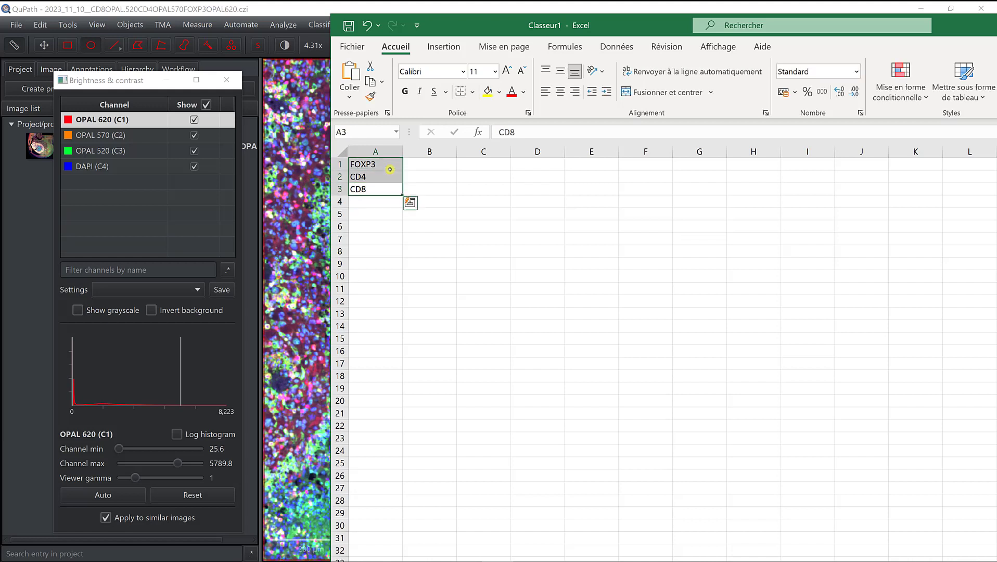
key(ctrl+q)
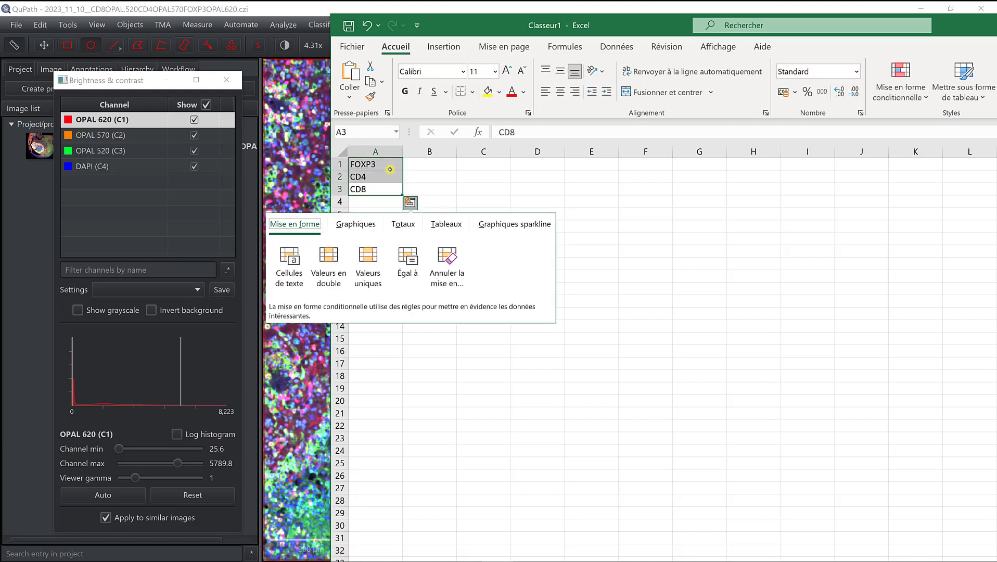
key(Escape)
key(ctrl+c)
click(117, 119)
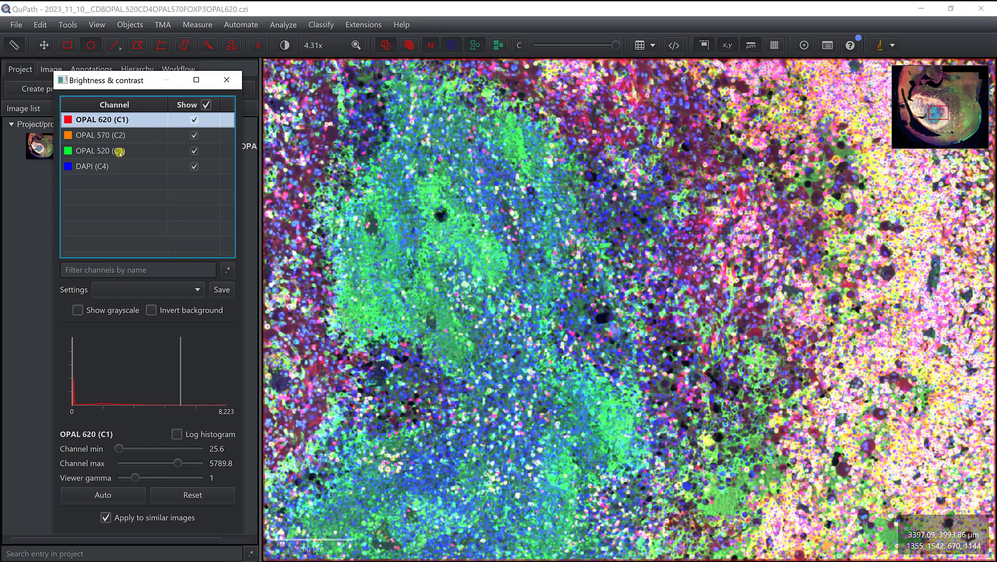
- Rename the OPAL 620, 570 and 520 channels to FOXP3, CD4 and CD8, leaving DAPI unchanged
shift+click(119, 151)
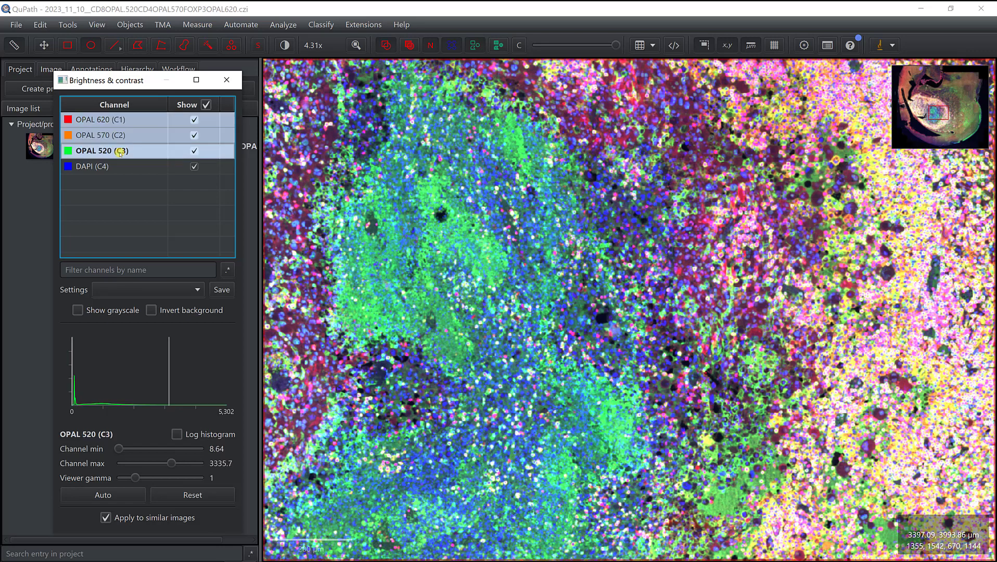
key(alt+Tab)
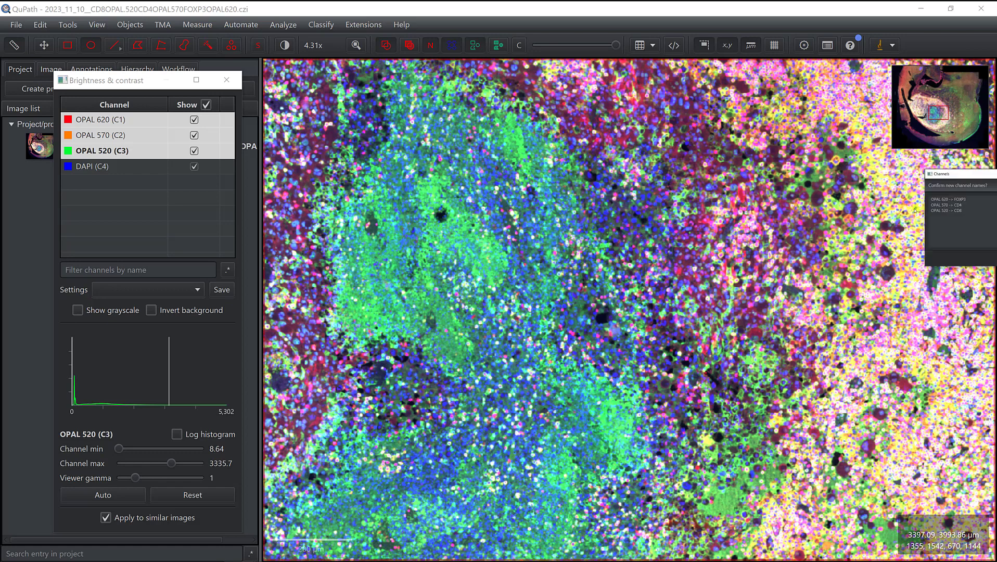
key(ctrl+v)
drag(668, 226, 500, 151)
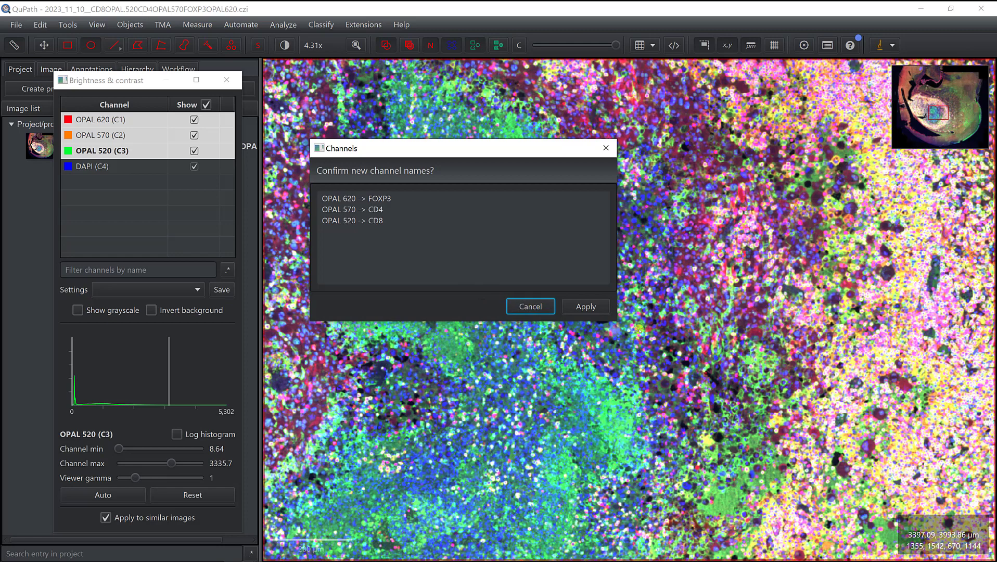
click(577, 307)
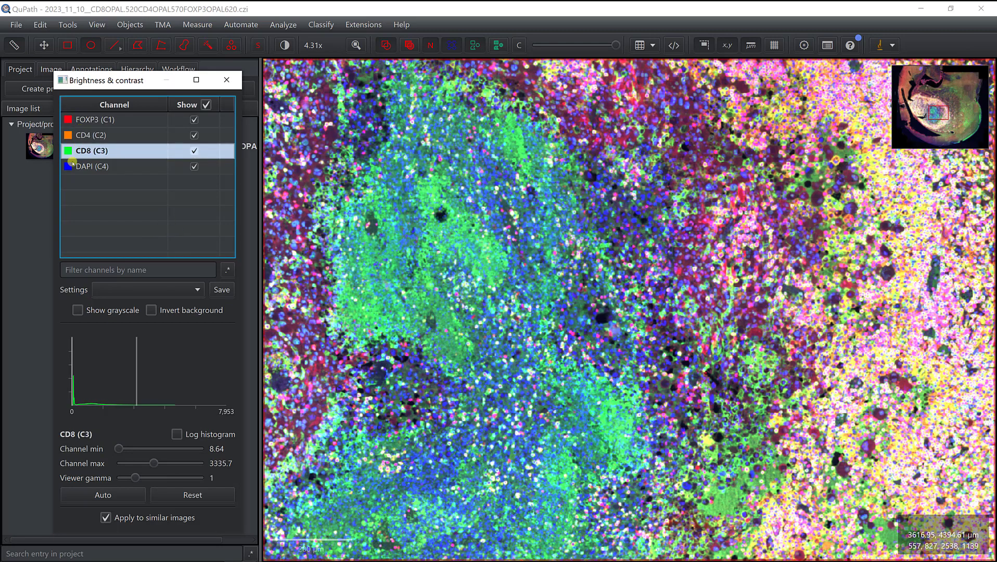
click(93, 119)
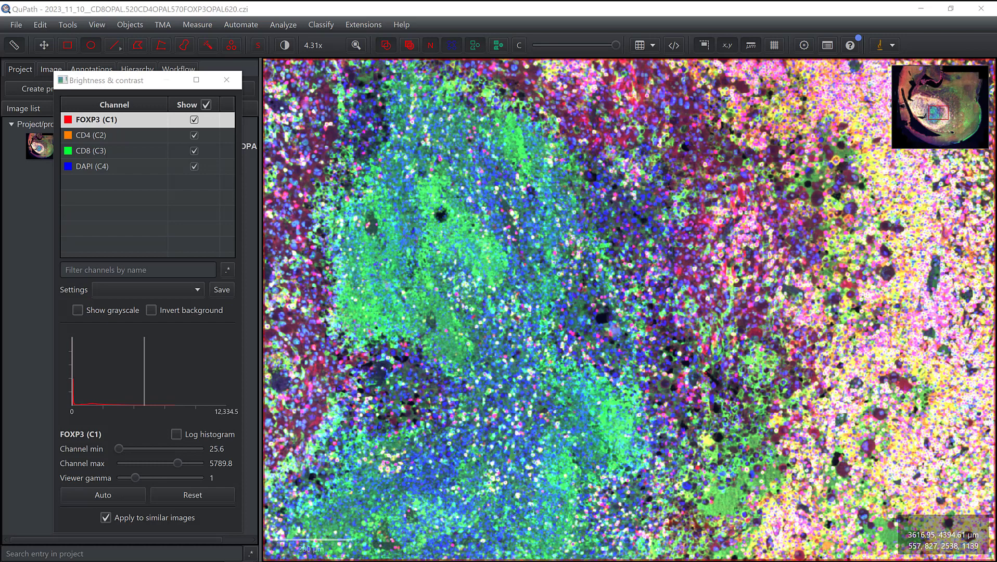
double_click(93, 119)
drag(711, 80, 436, 134)
click(450, 176)
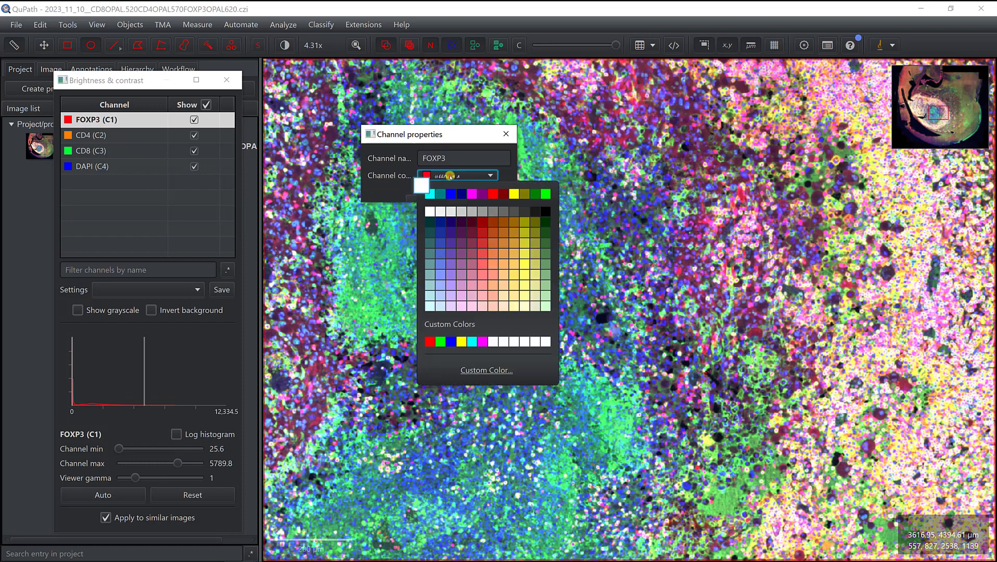
click(472, 193)
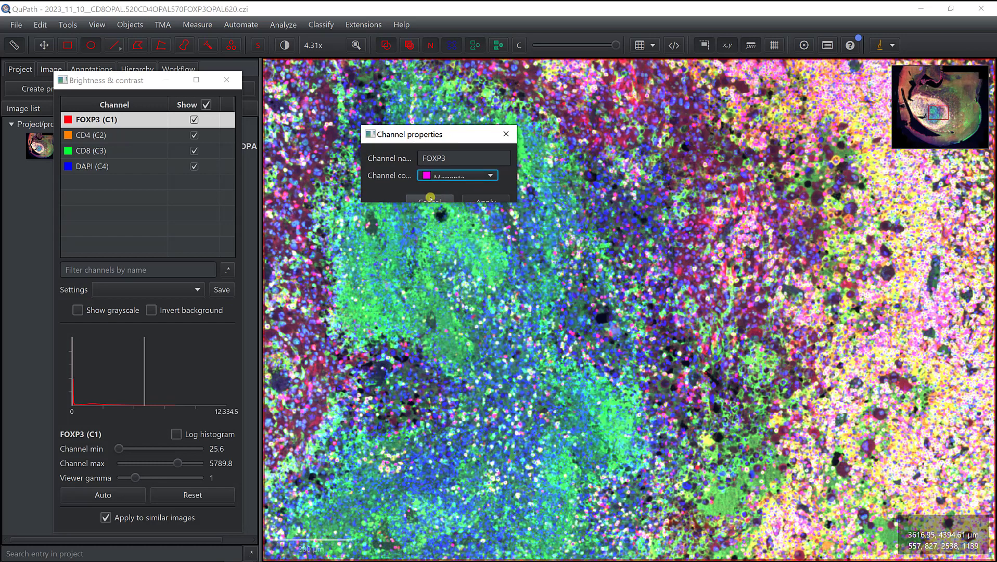
click(482, 201)
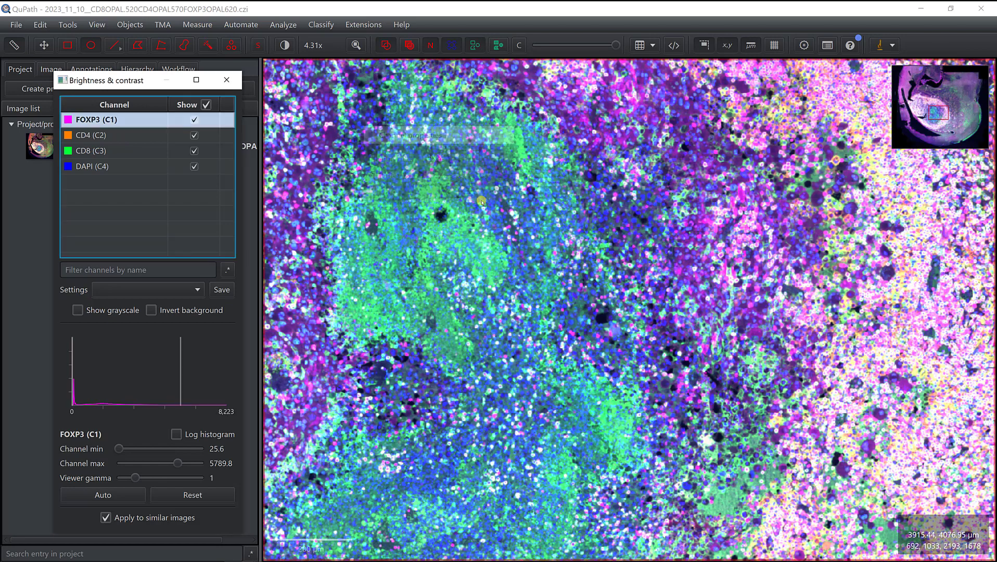
click(127, 135)
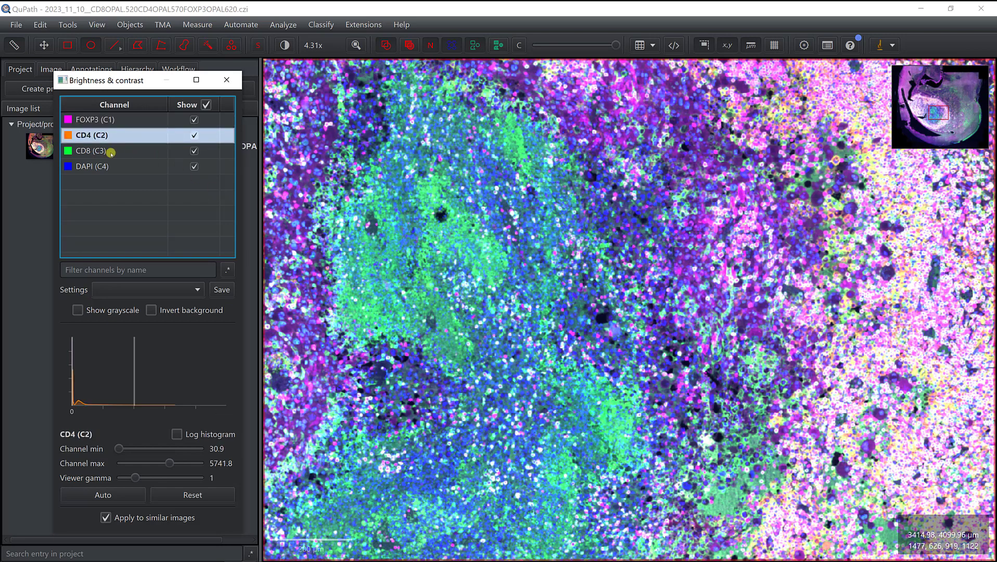
click(111, 152)
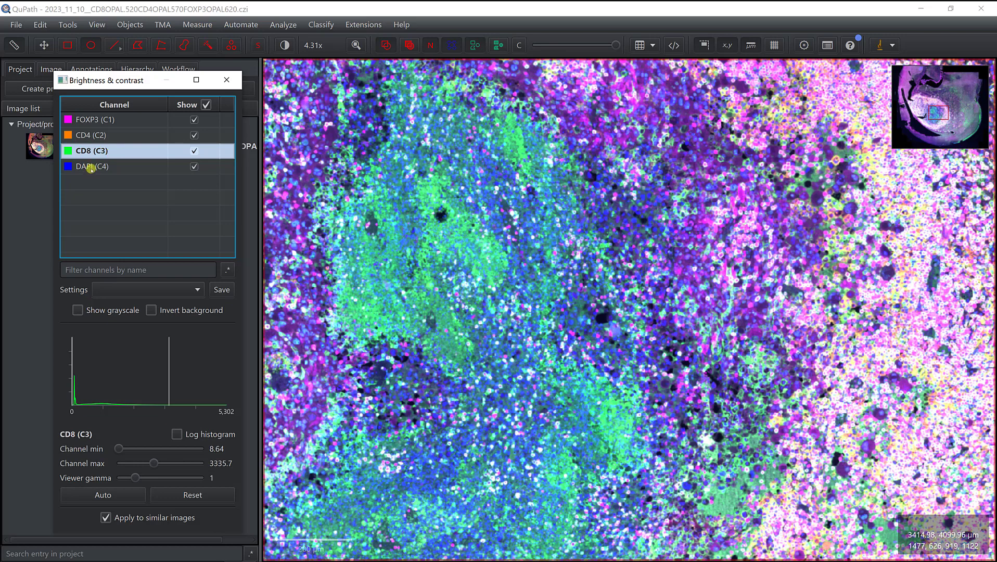
click(92, 167)
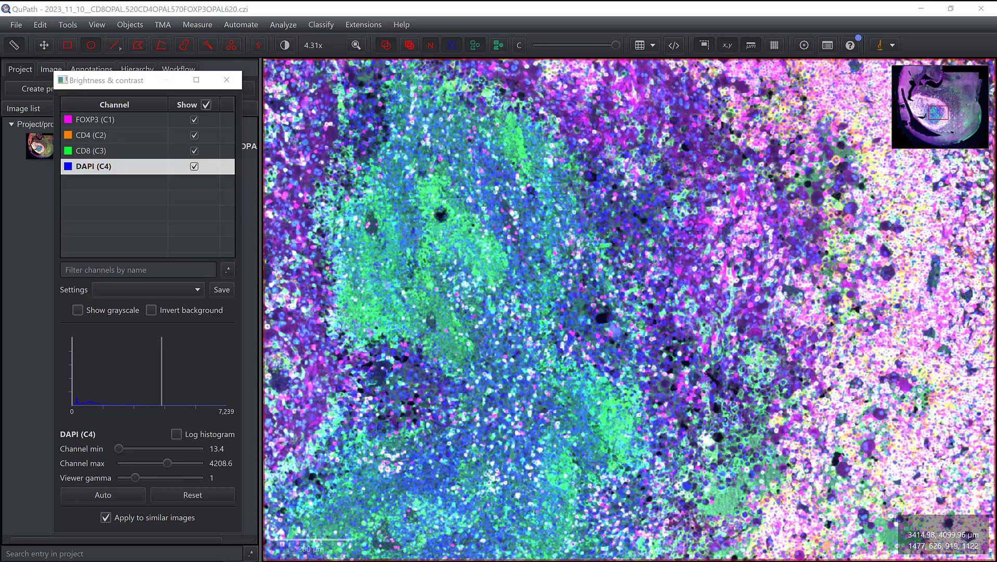
double_click(94, 166)
drag(509, 147, 383, 176)
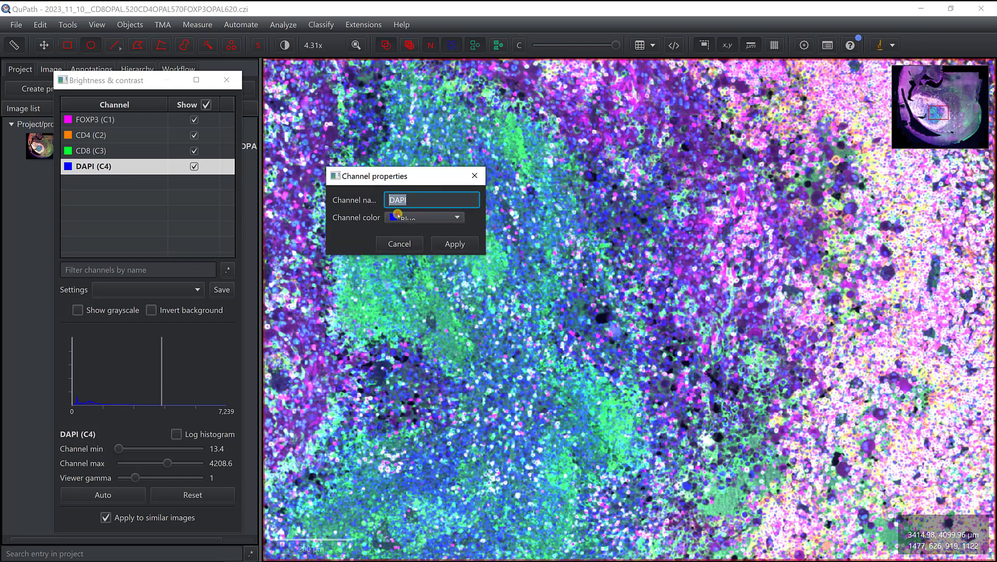
click(420, 217)
click(406, 234)
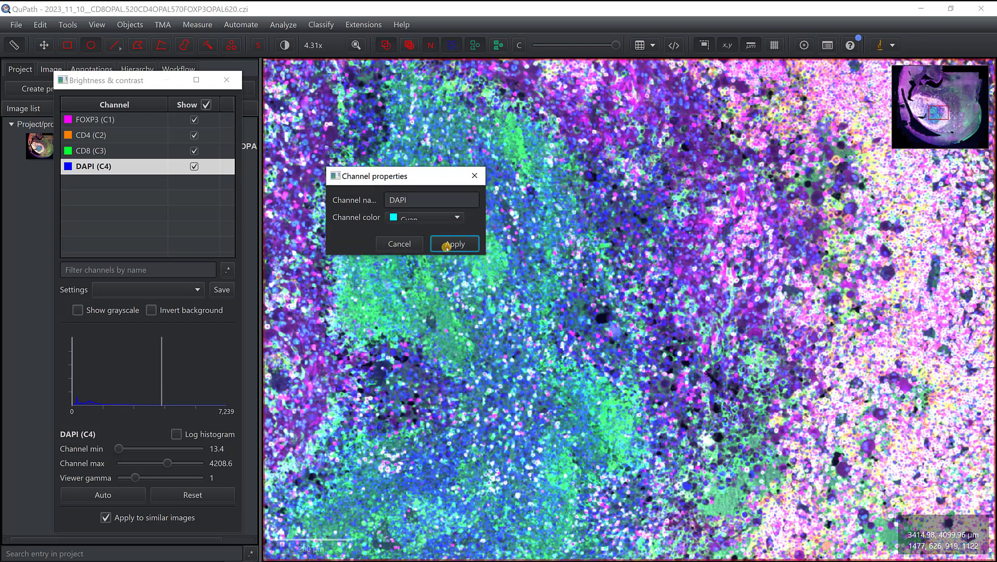
click(455, 243)
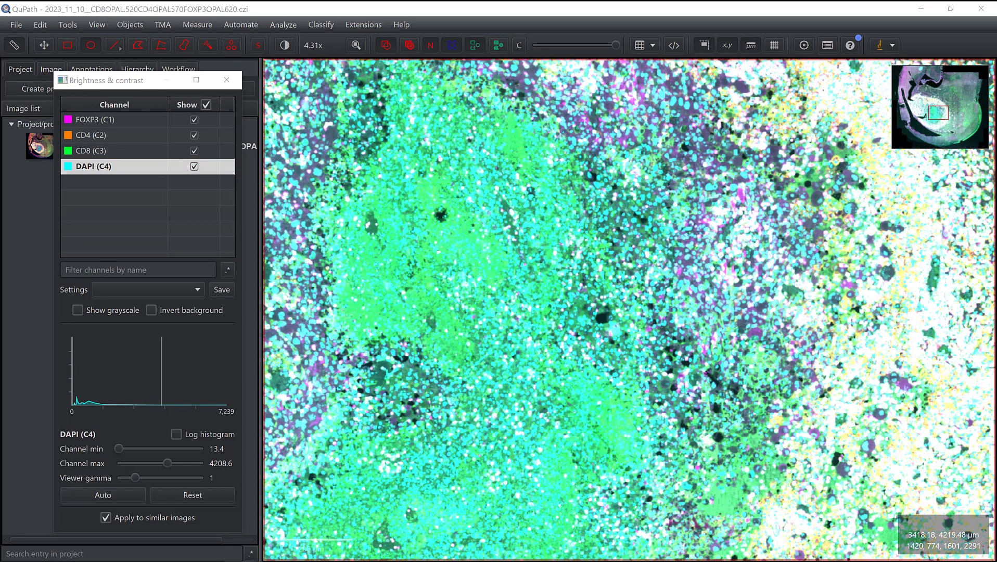
click(498, 242)
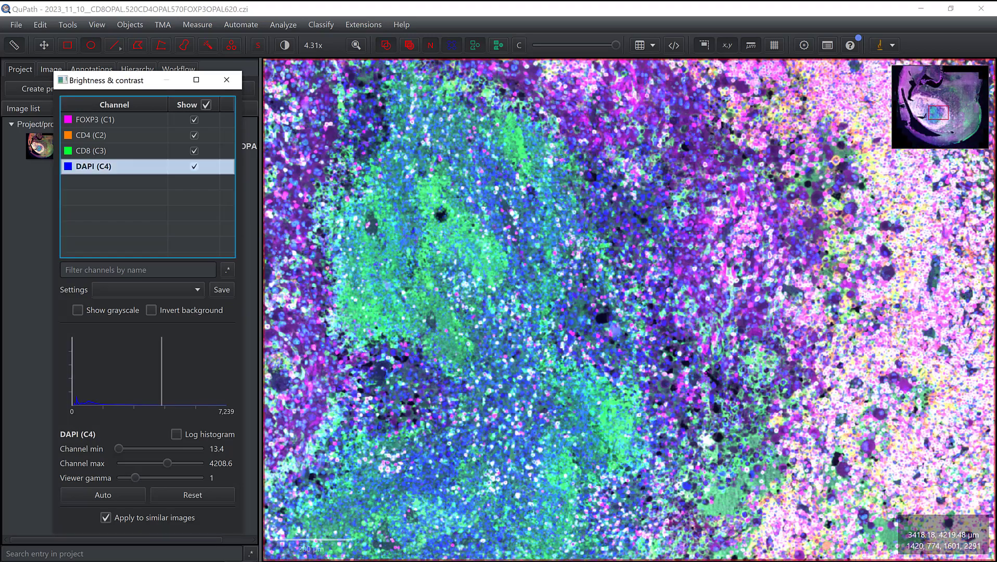
scroll(498, 242, down, 2)
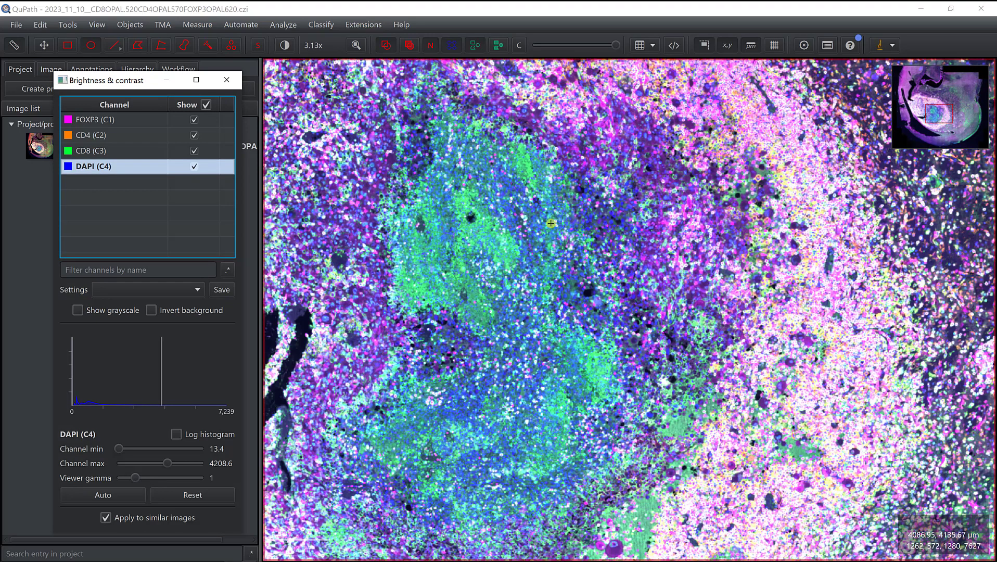
scroll(514, 233, down, 2)
scroll(538, 227, down, 2)
scroll(548, 225, down, 2)
scroll(549, 225, down, 2)
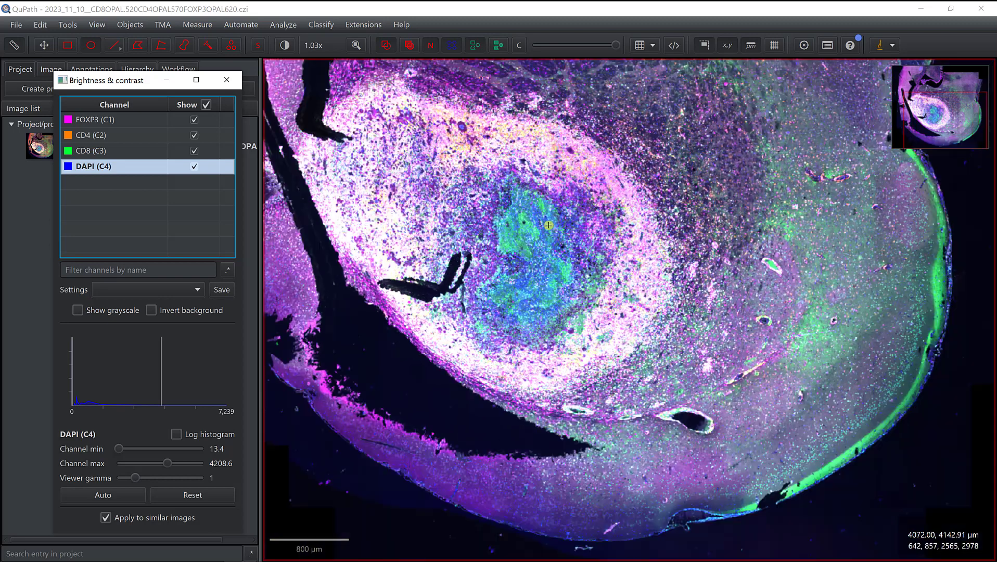
- Draw a test ellipse annotation near the tumour centre and show the Annotations list
click(539, 198)
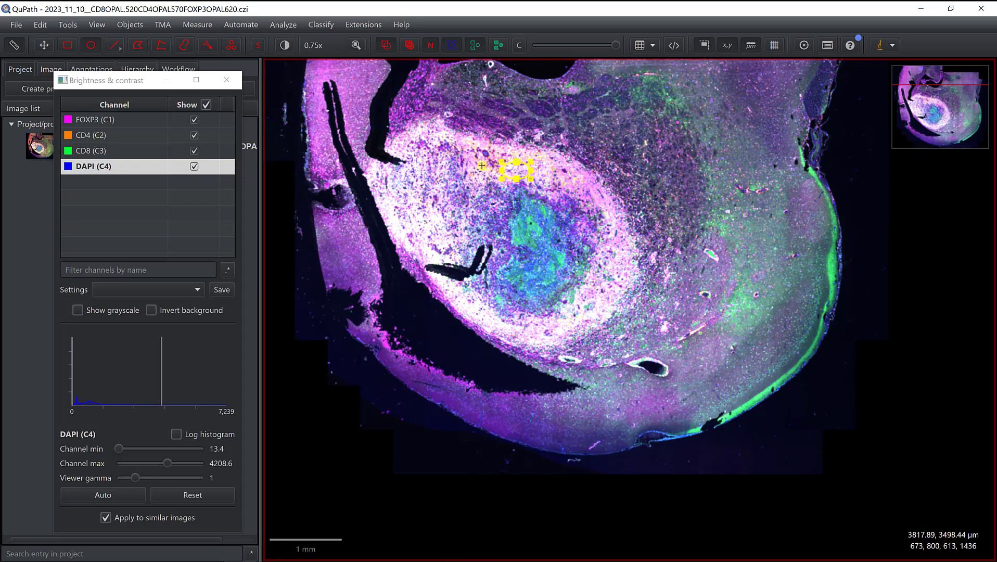
drag(464, 179, 531, 236)
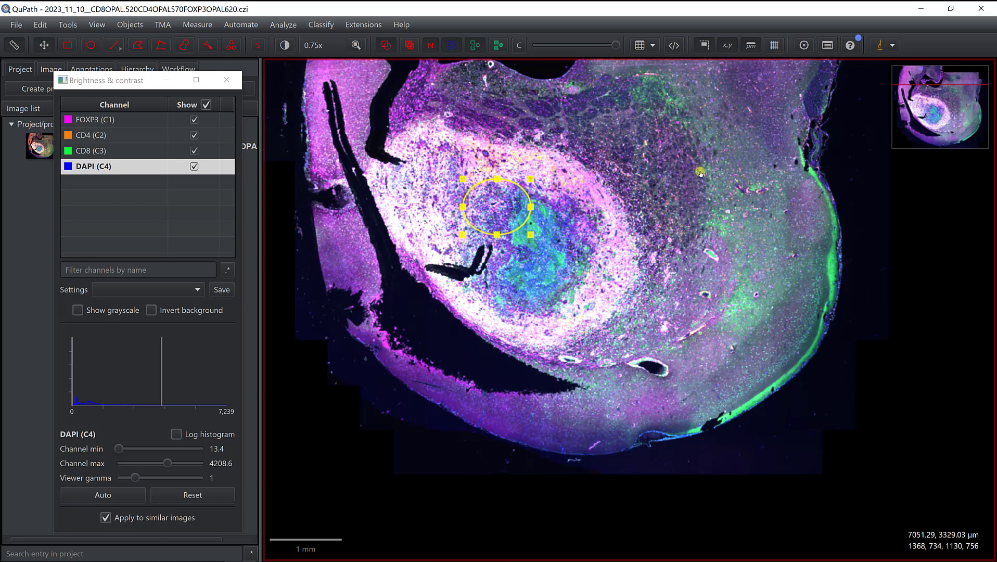
drag(100, 82, 97, 270)
click(93, 69)
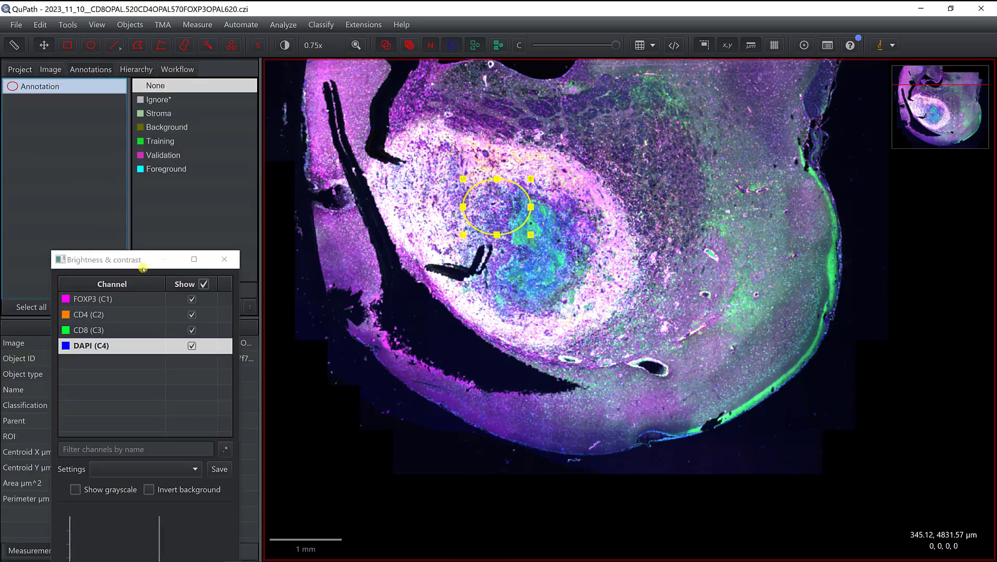
- Delete the ellipse annotation and move the Brightness & contrast window up to reveal its sliders
drag(140, 265, 227, 303)
click(72, 312)
click(527, 310)
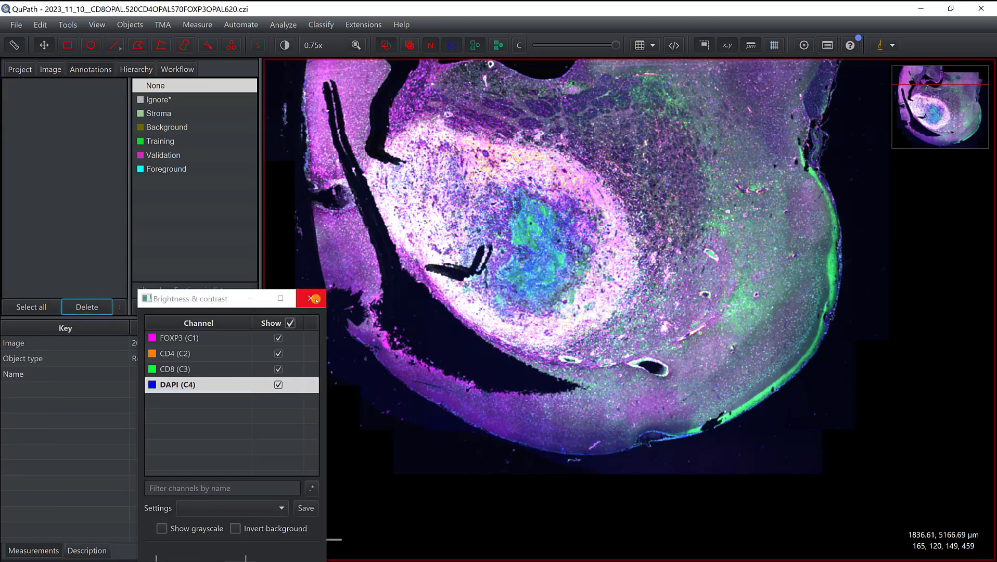
click(237, 298)
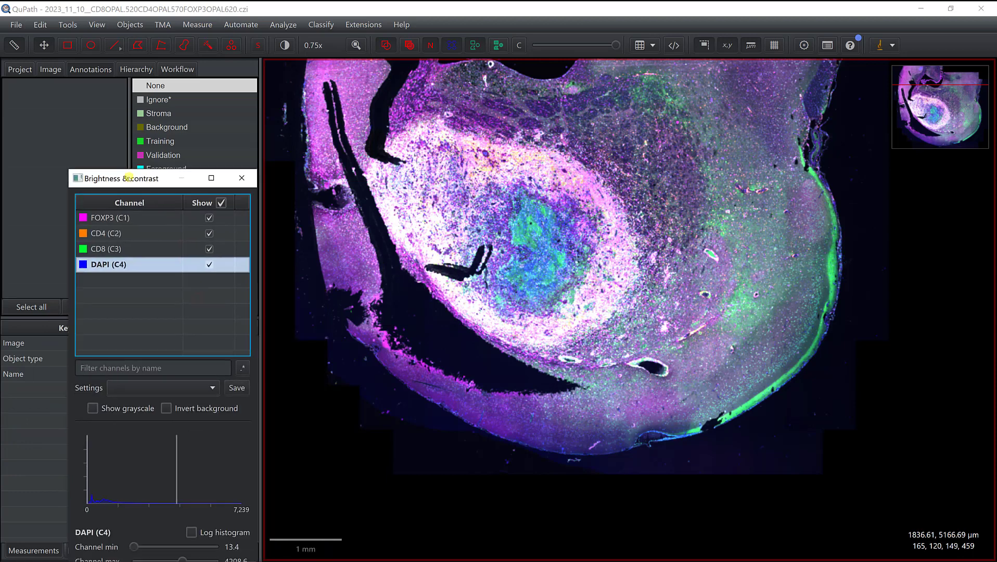
drag(196, 298, 123, 142)
- Select FOXP3 in Brightness & contrast and show its histogram on a logarithmic scale
click(115, 181)
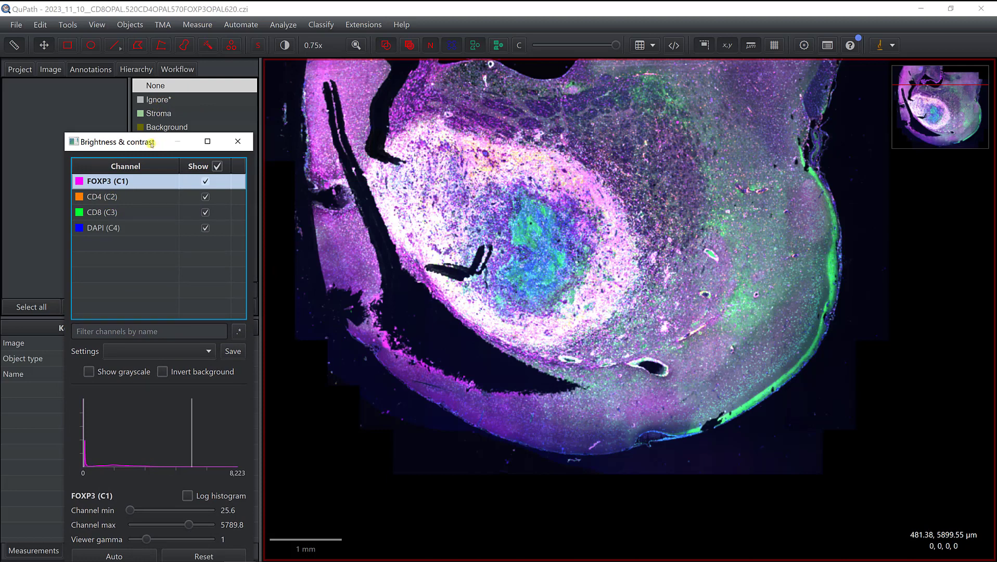
drag(151, 143, 134, 89)
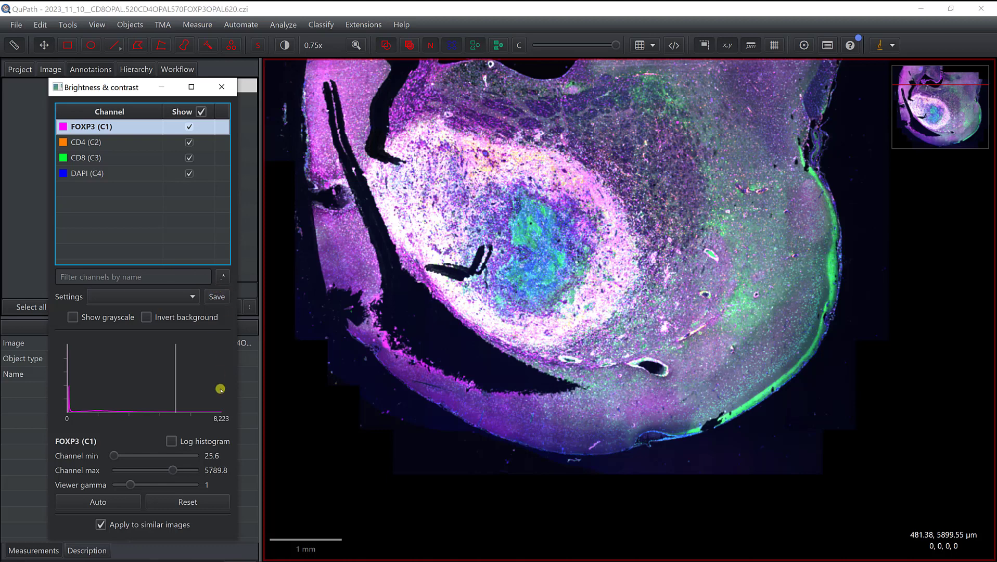
click(172, 442)
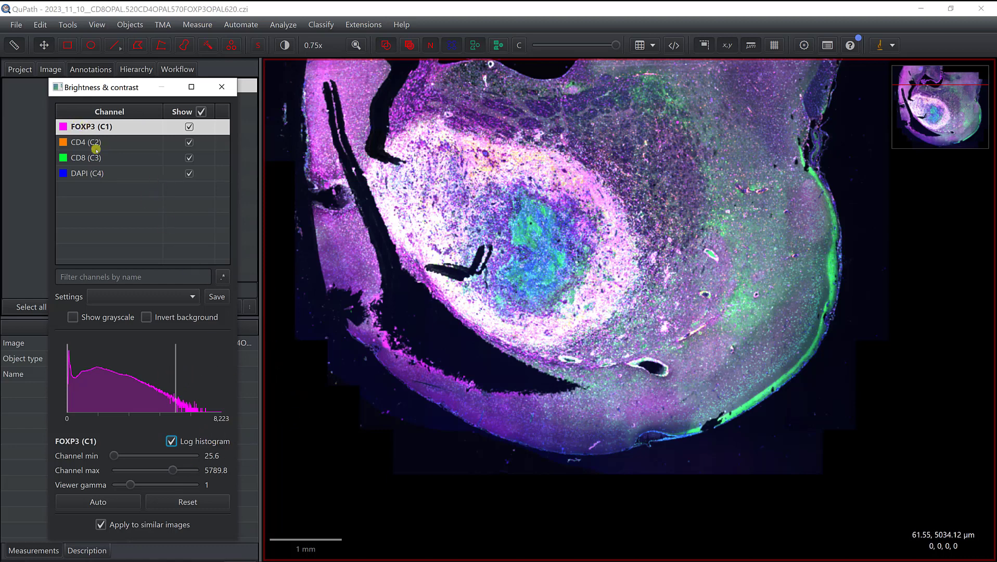
- View FOXP3 alone in grayscale and raise its display minimum and maximum
click(87, 314)
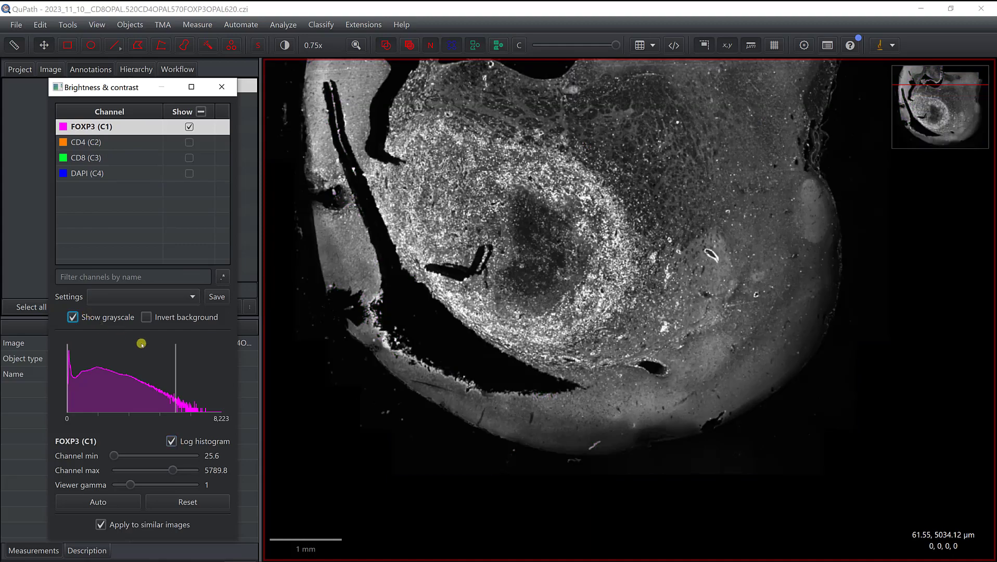
scroll(486, 223, up, 2)
scroll(554, 377, up, 2)
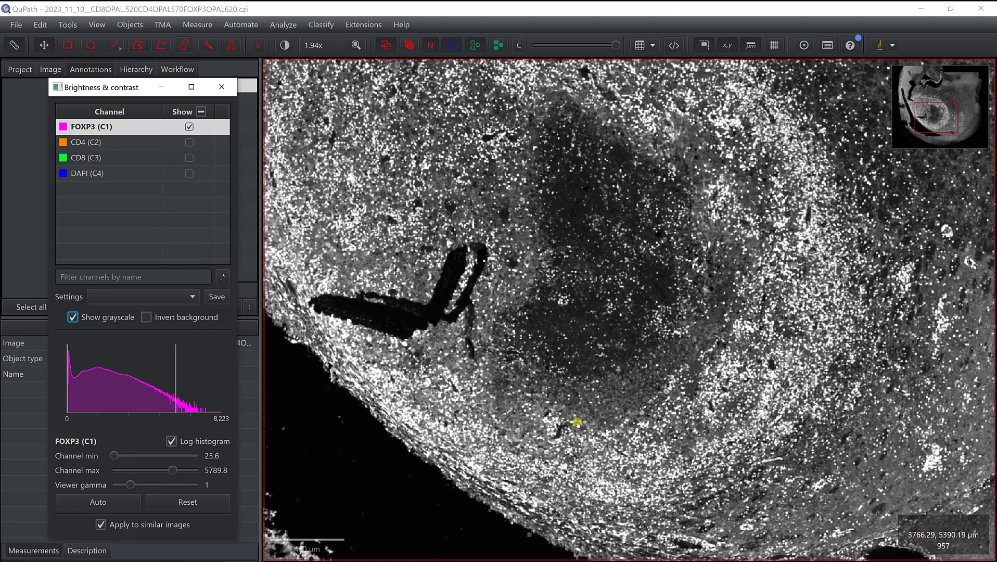
scroll(574, 424, up, 3)
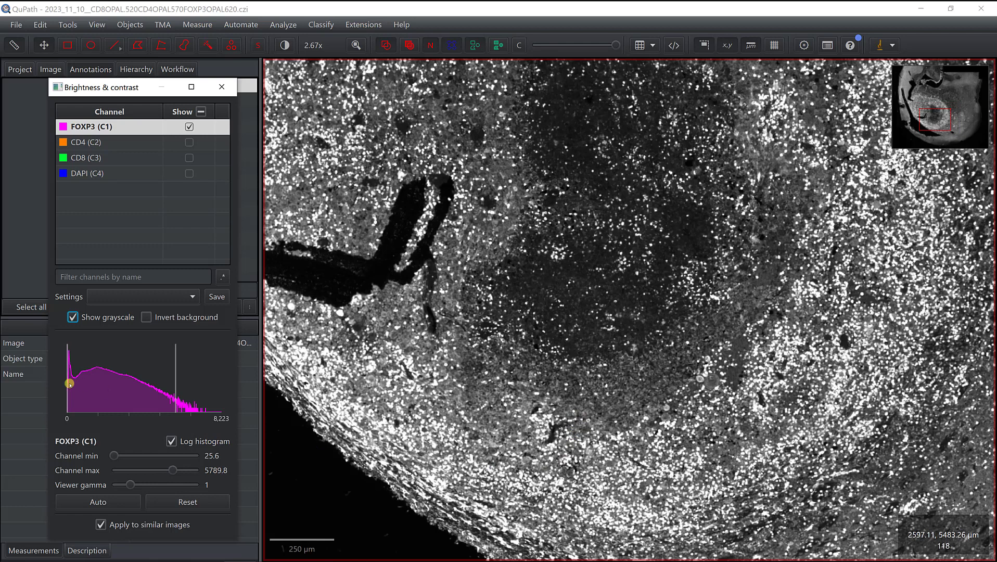
drag(68, 383, 99, 380)
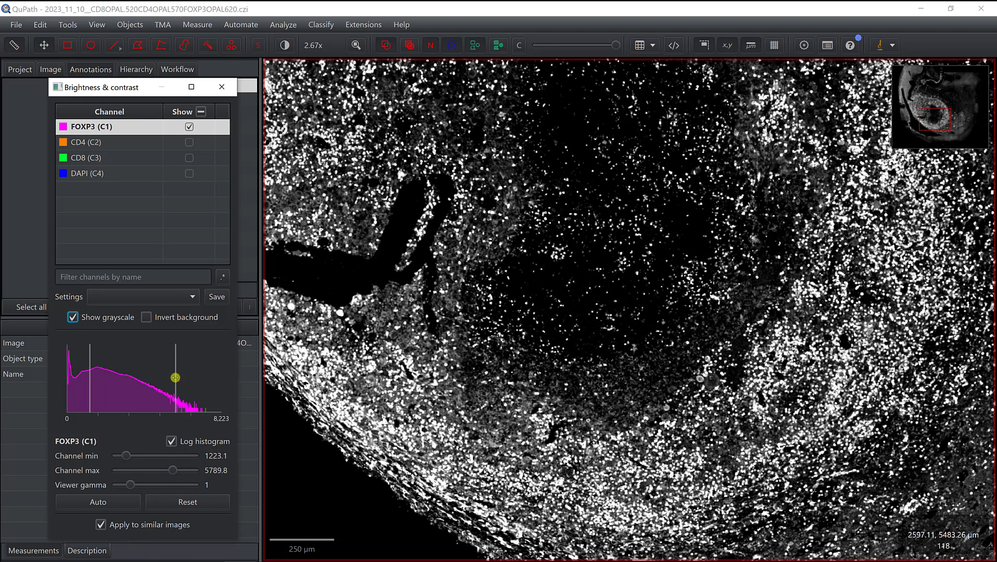
drag(177, 378, 203, 373)
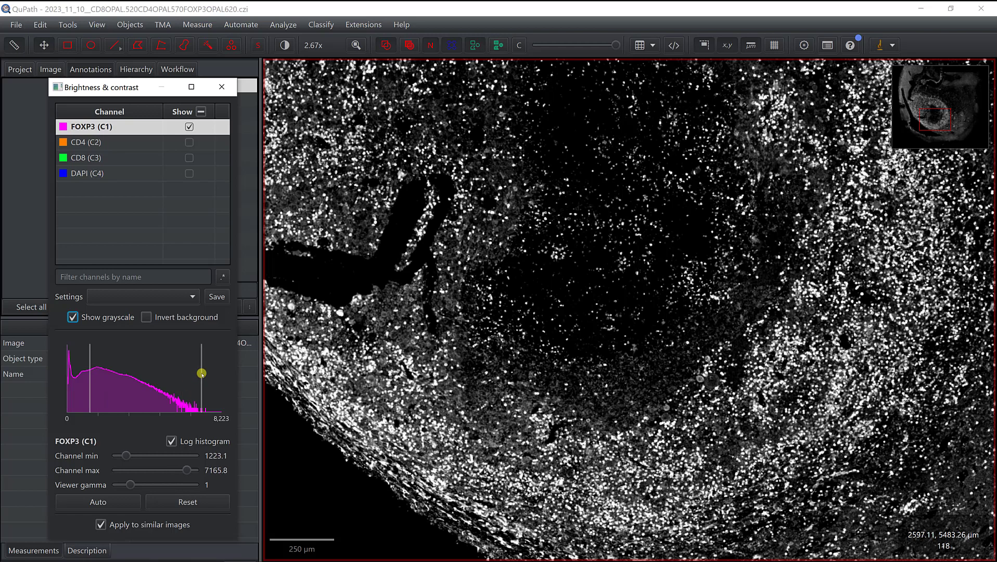
scroll(568, 306, down, 3)
scroll(568, 307, down, 2)
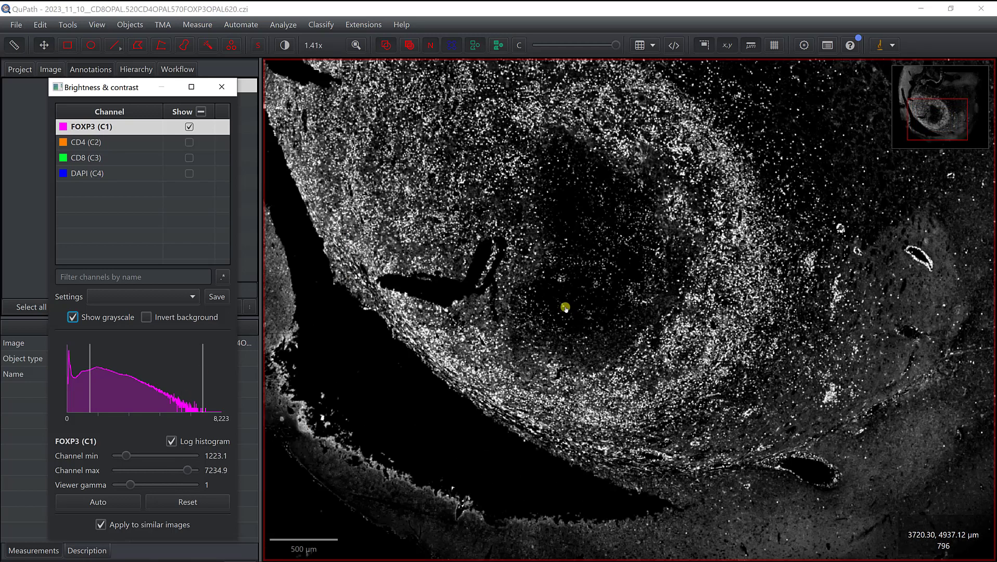
scroll(693, 498, up, 1)
scroll(690, 471, up, 2)
scroll(674, 461, up, 1)
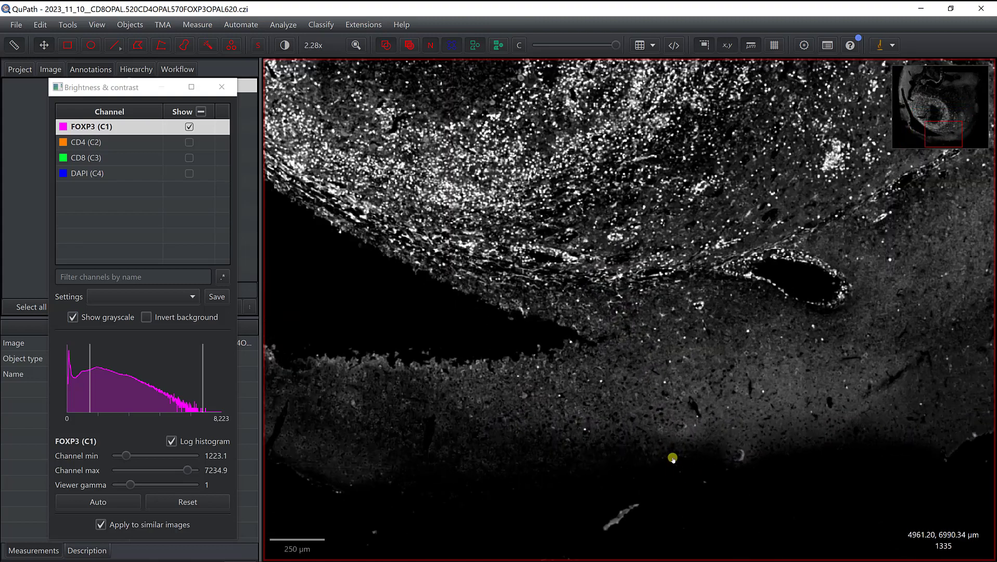
scroll(670, 453, up, 1)
scroll(671, 452, up, 2)
scroll(614, 353, up, 3)
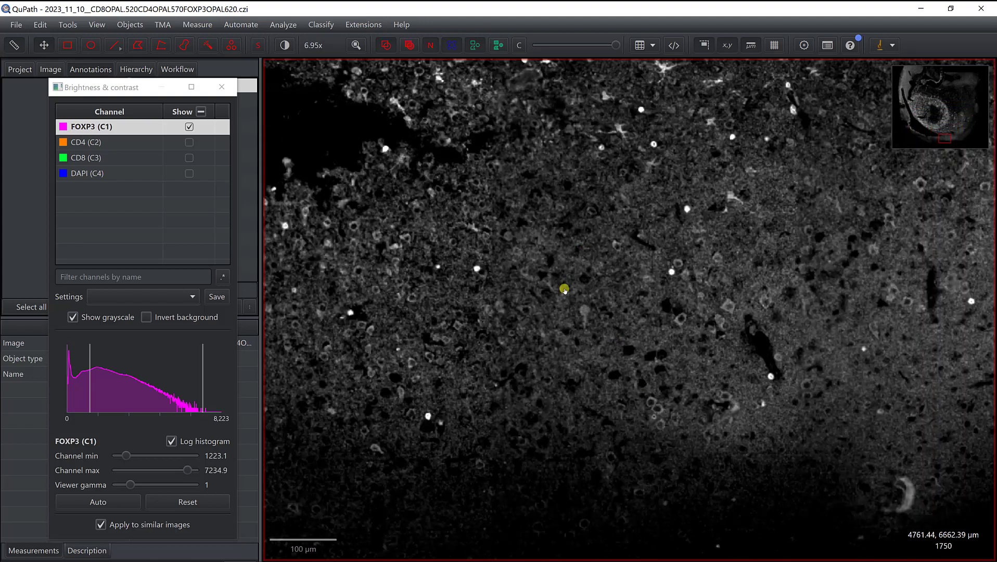
scroll(564, 289, up, 3)
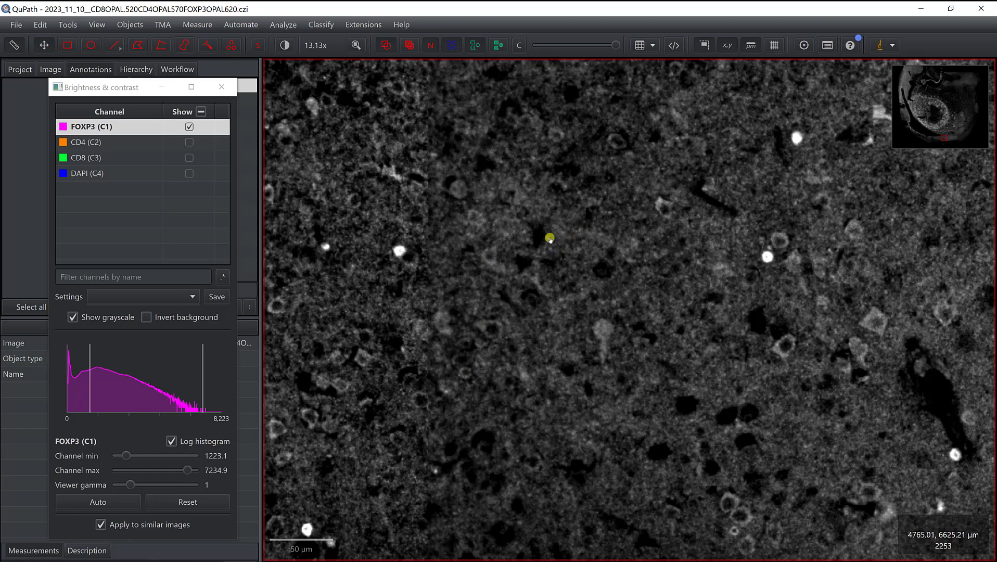
- Raise the FOXP3 minimum further to about 2674 and its maximum to 8223
click(90, 380)
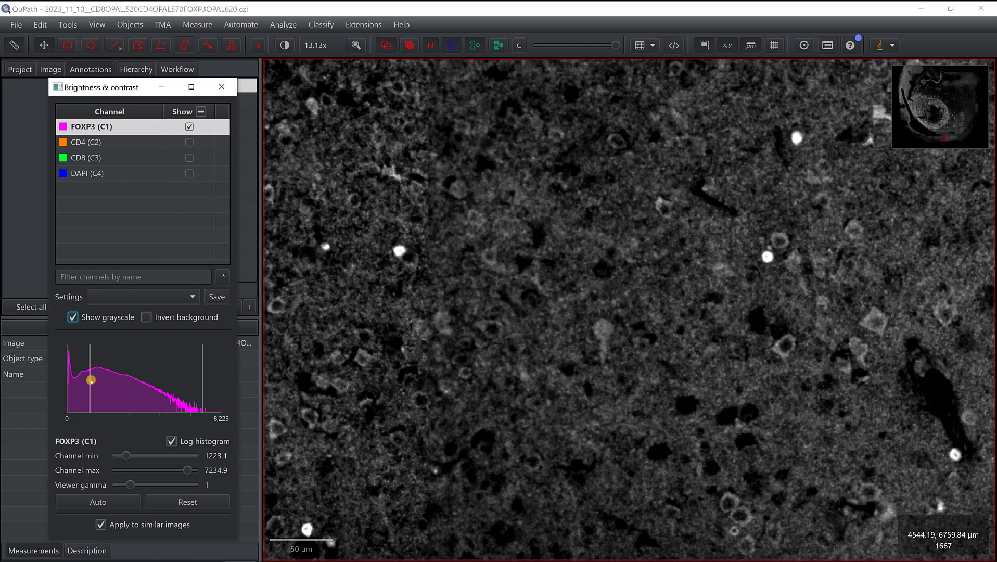
drag(90, 378, 117, 376)
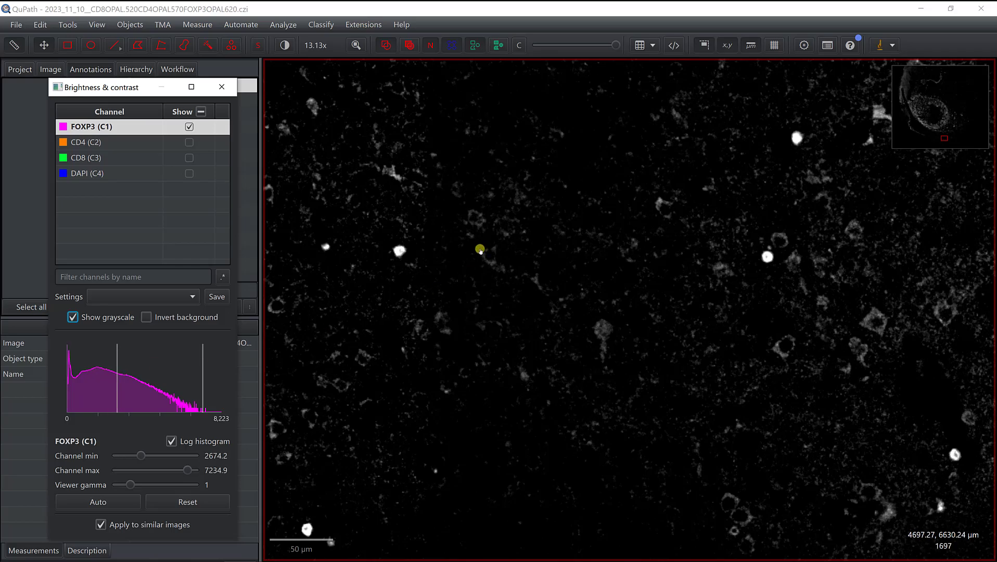
scroll(479, 249, down, 5)
scroll(468, 233, down, 2)
drag(345, 100, 507, 278)
scroll(481, 221, up, 2)
scroll(480, 221, up, 2)
scroll(479, 220, up, 2)
scroll(478, 219, up, 1)
scroll(478, 220, down, 3)
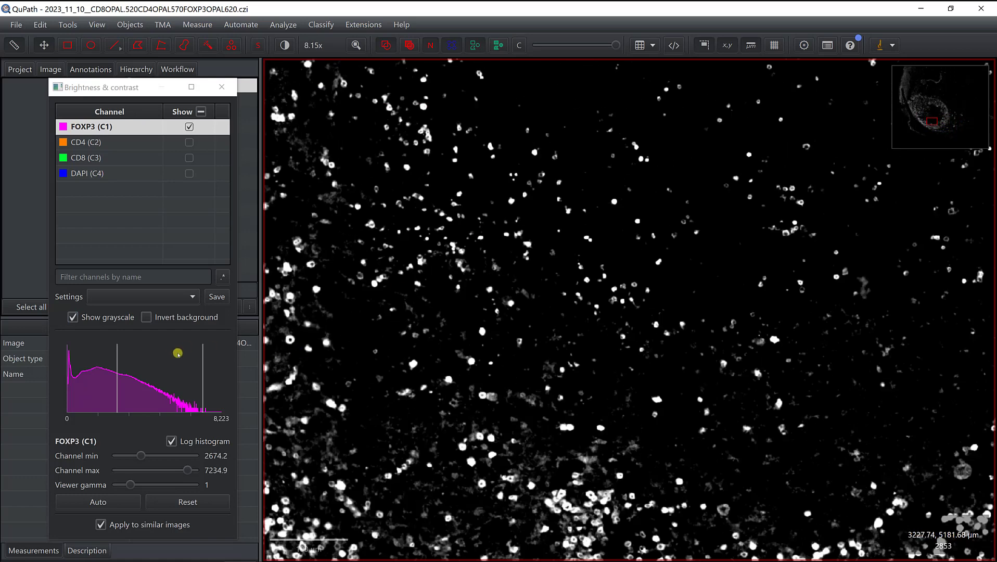
click(203, 362)
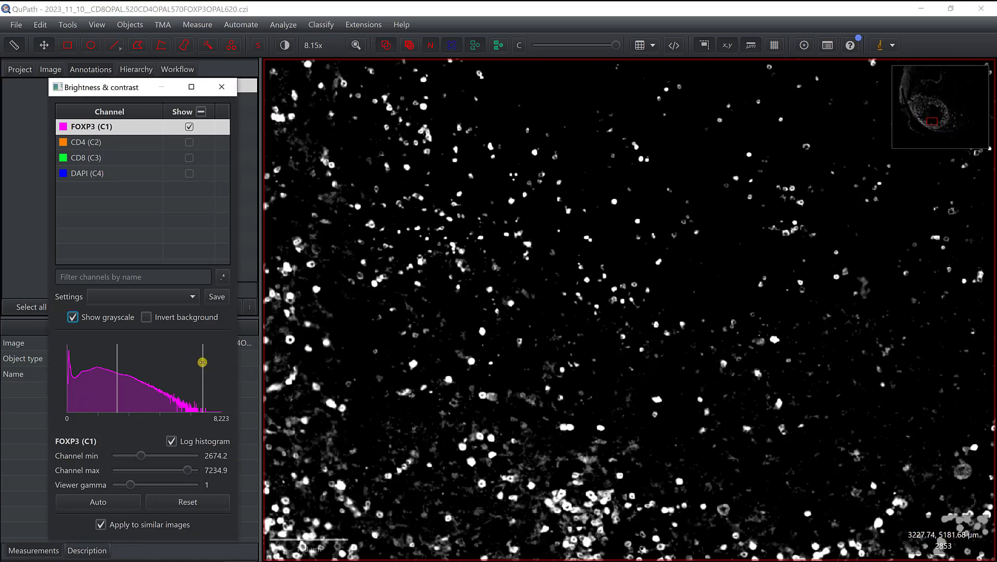
drag(204, 362, 237, 359)
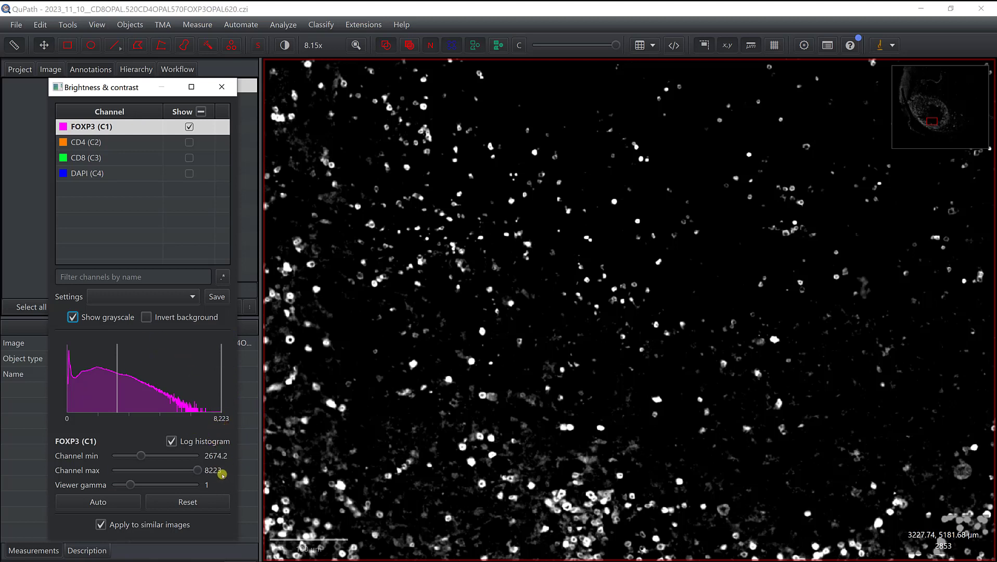
scroll(391, 362, down, 3)
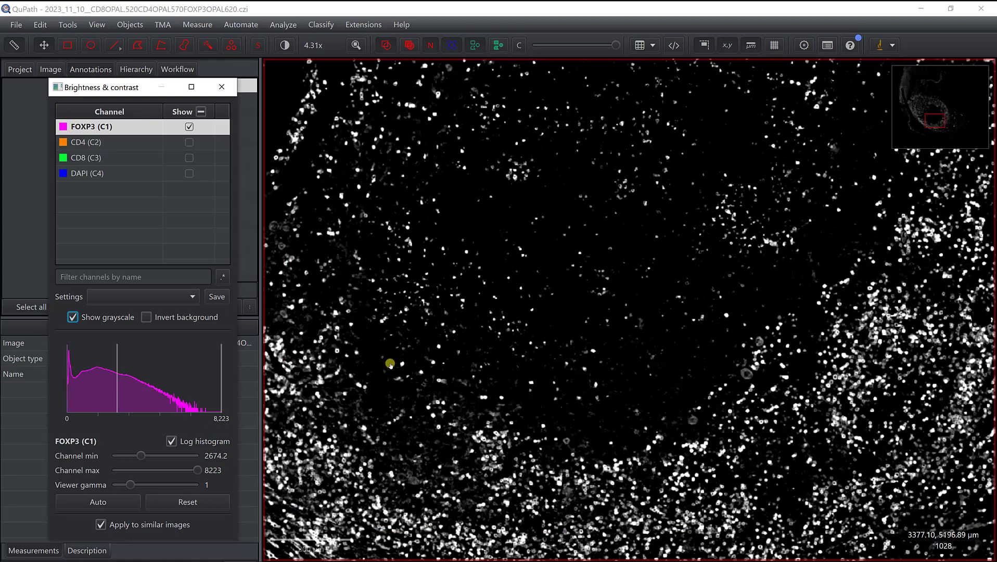
scroll(391, 363, down, 3)
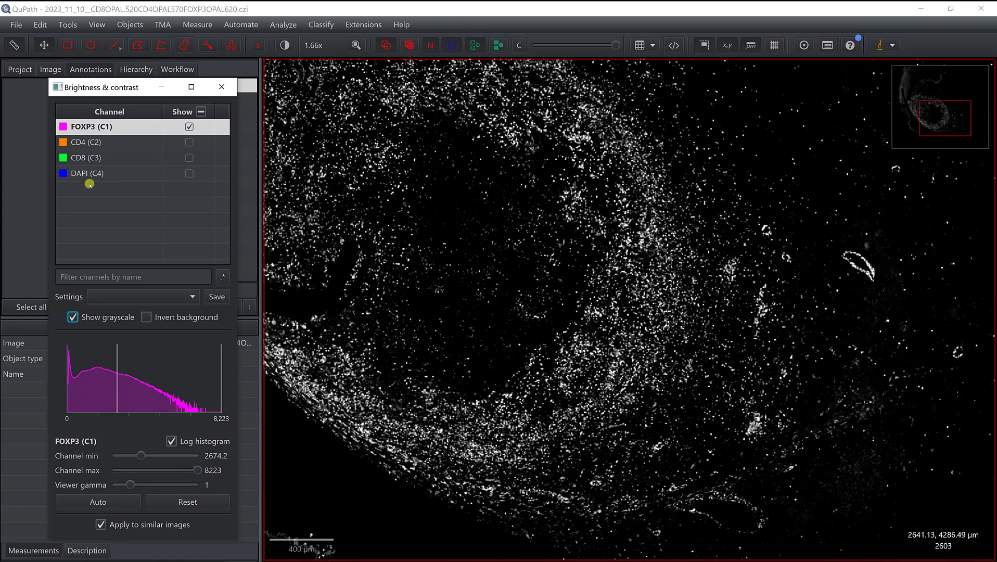
- Return to colour, then view CD4 alone in grayscale with its minimum raised to 1216.5
click(71, 316)
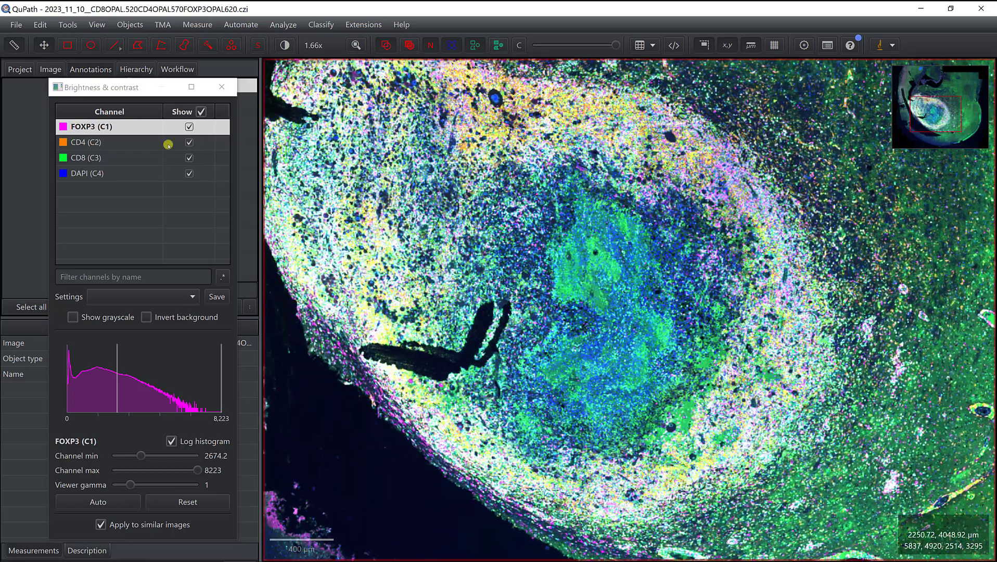
click(188, 141)
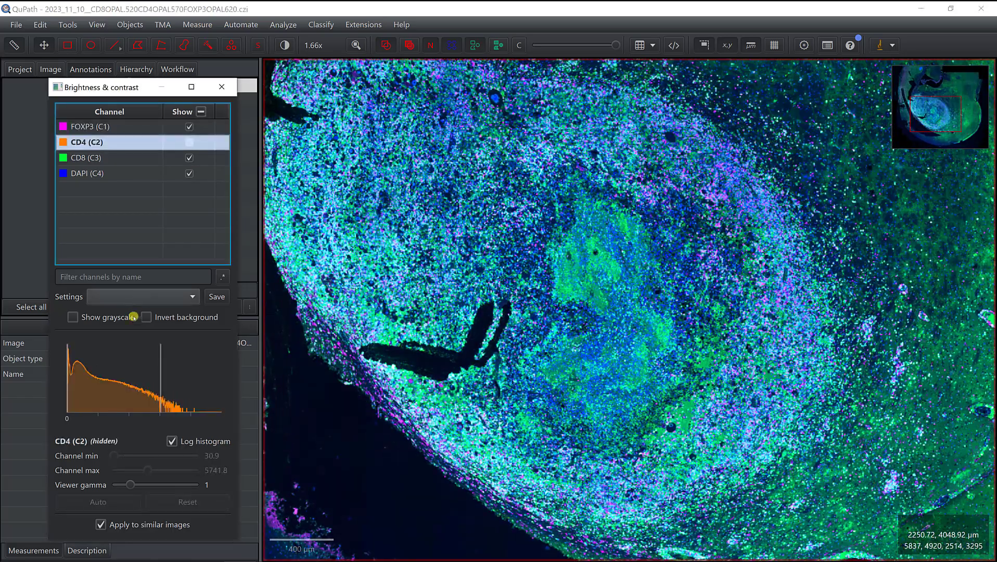
click(110, 317)
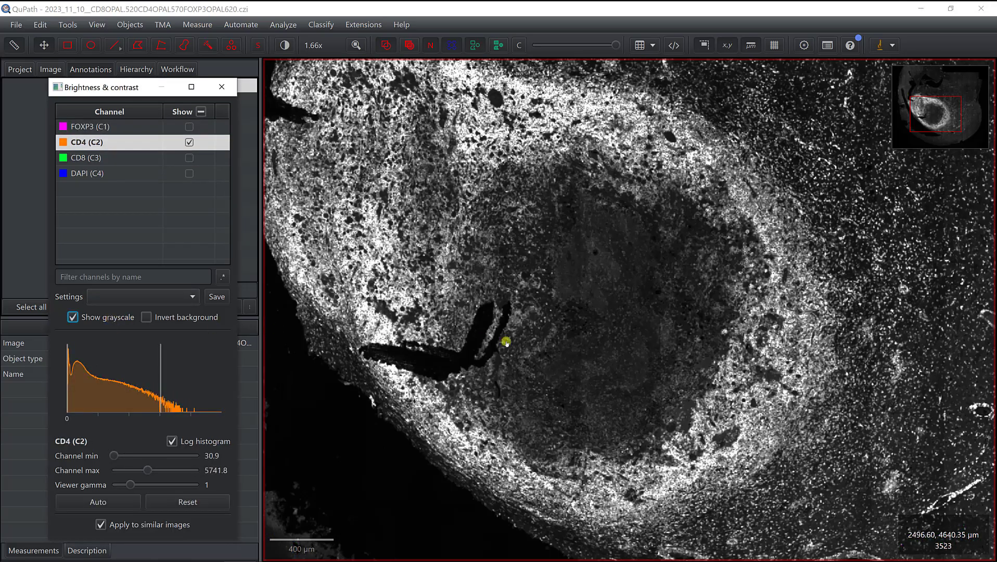
scroll(625, 333, up, 2)
scroll(626, 335, up, 3)
scroll(592, 347, up, 1)
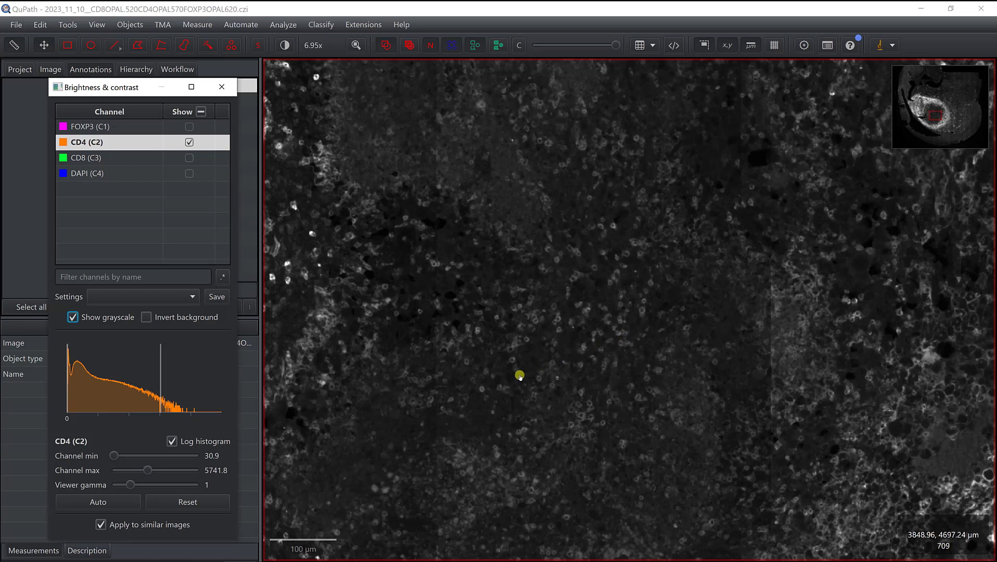
drag(467, 314, 603, 289)
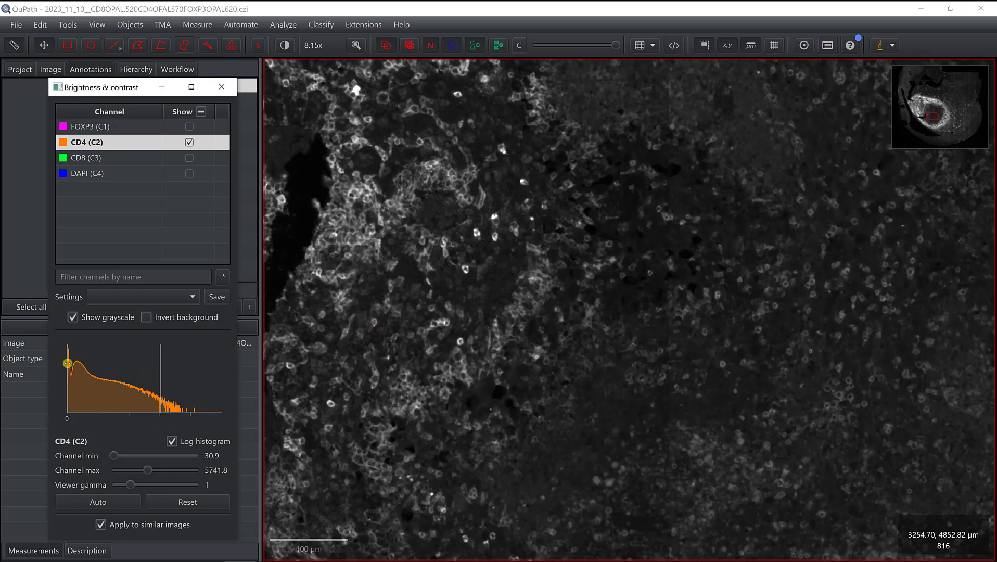
drag(68, 363, 87, 363)
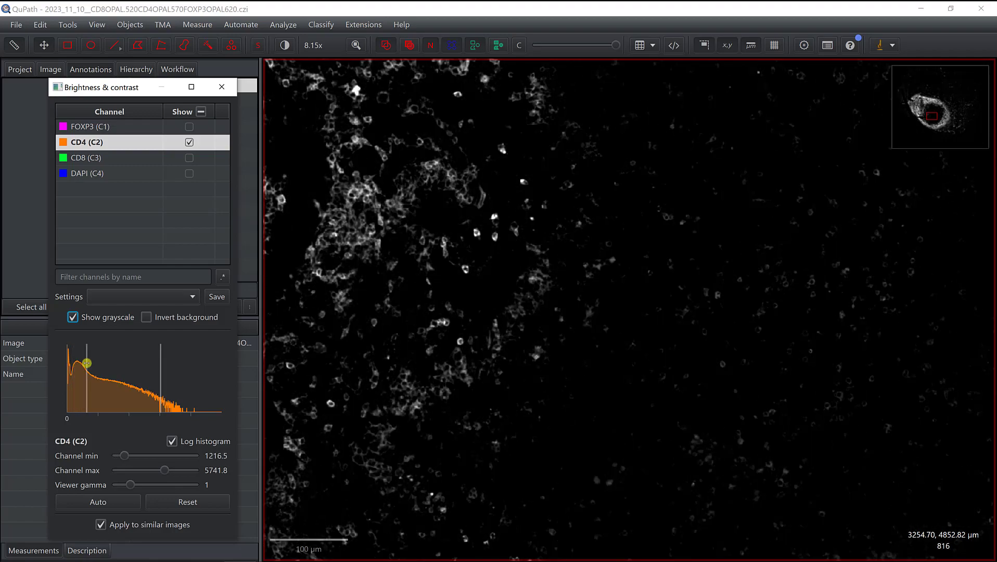
scroll(455, 362, down, 2)
scroll(579, 396, down, 2)
scroll(578, 396, up, 2)
scroll(447, 309, up, 2)
scroll(421, 280, up, 1)
scroll(429, 309, up, 1)
scroll(429, 309, up, 1)
- Show CD8 on its own and set its display range to 1492.6–4433.2
click(141, 160)
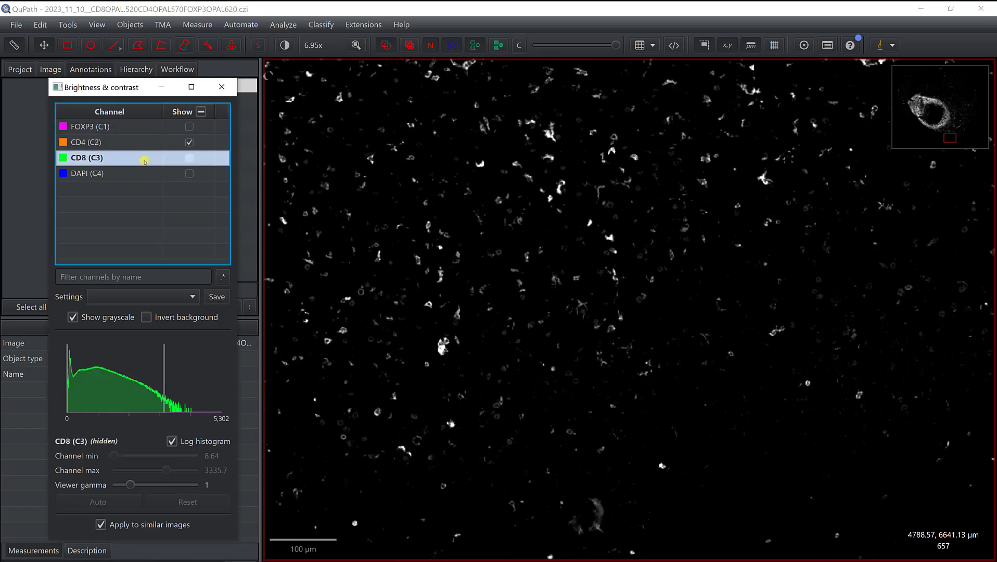
click(188, 158)
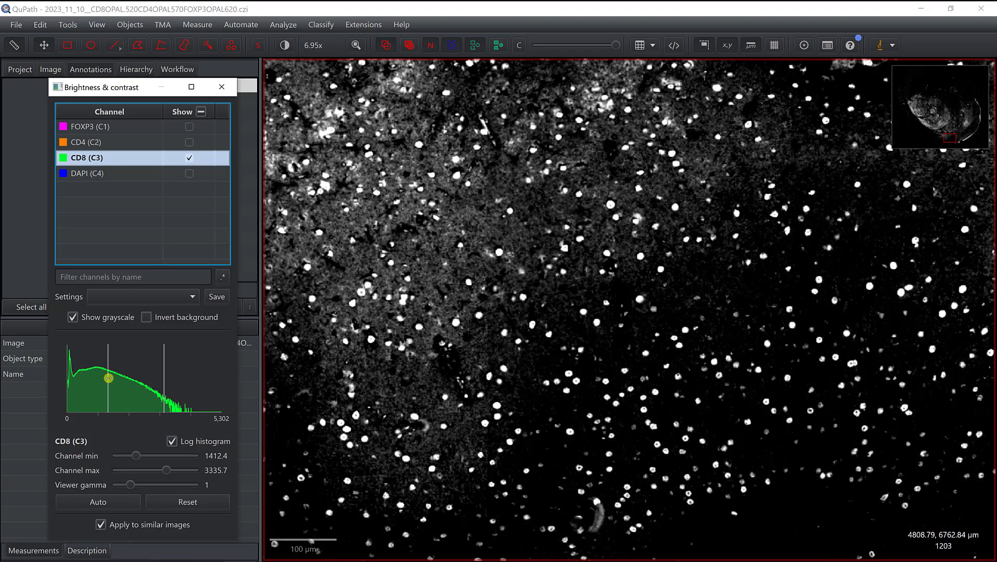
drag(67, 385, 110, 377)
scroll(330, 356, down, 1)
scroll(397, 342, down, 1)
scroll(490, 329, down, 1)
scroll(481, 311, down, 1)
scroll(481, 311, down, 1)
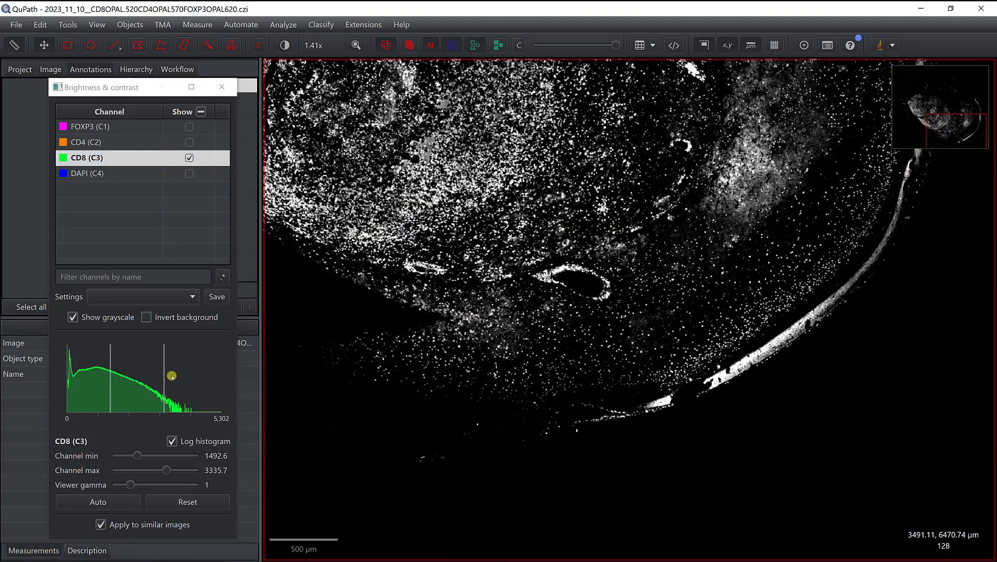
drag(163, 373, 196, 367)
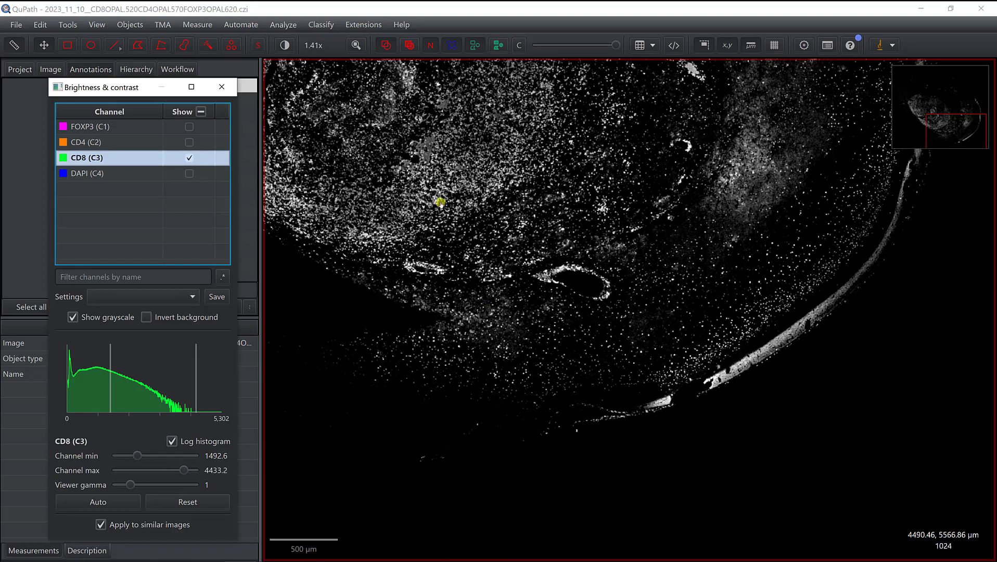
drag(438, 200, 606, 429)
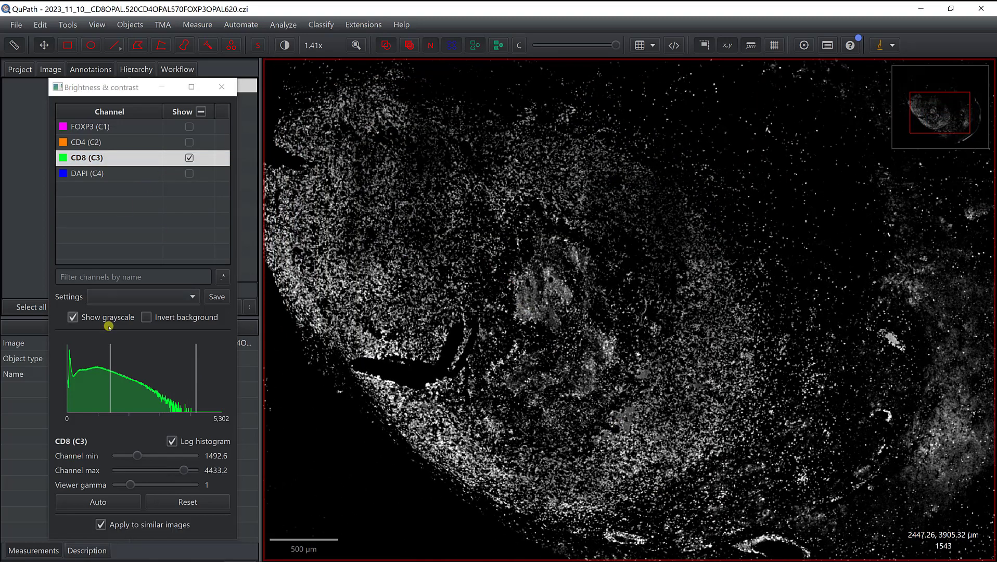
- Turn CD4 back on in the colour composite and pan across the whole tissue section
click(72, 317)
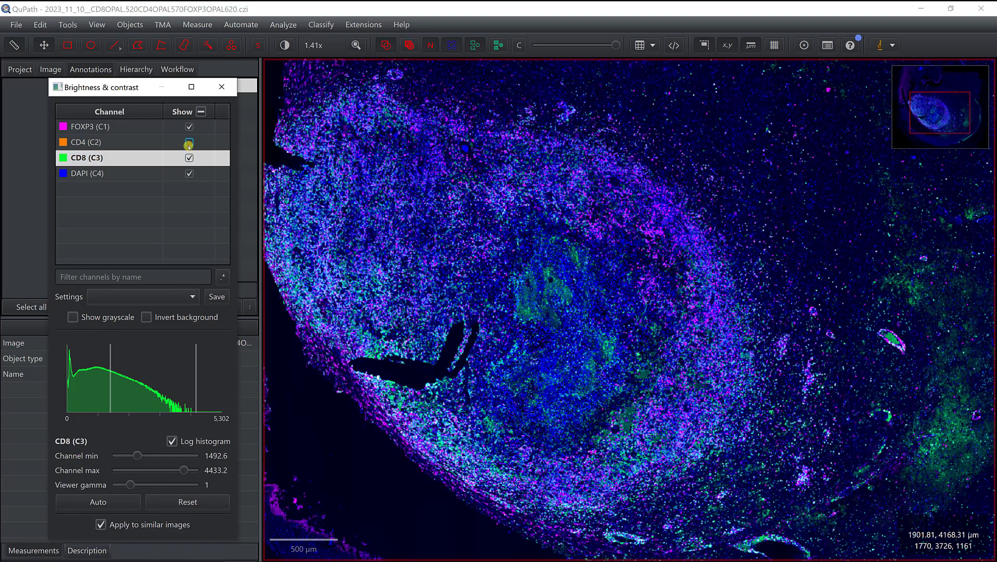
click(188, 144)
scroll(542, 296, down, 5)
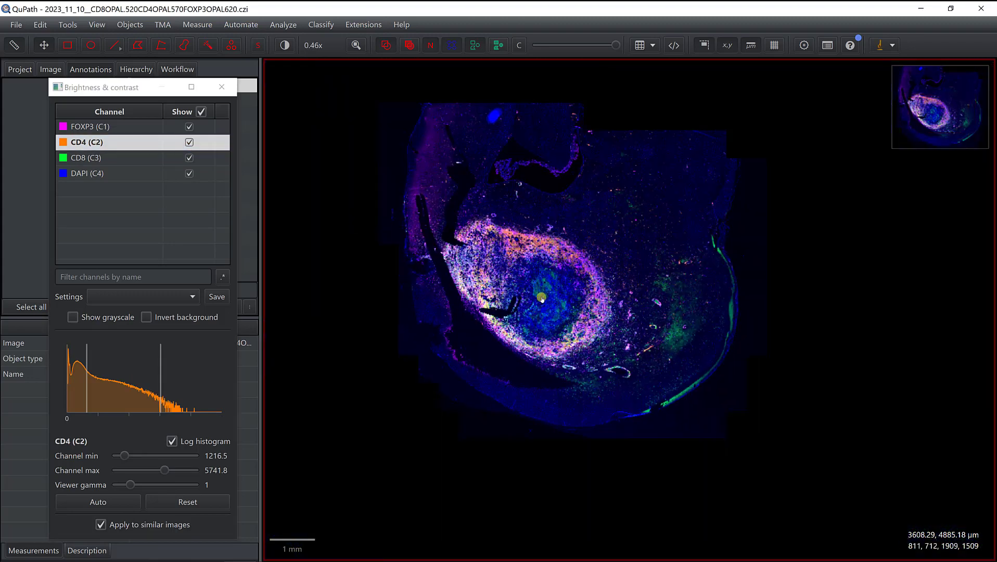
scroll(546, 288, up, 2)
scroll(554, 276, up, 1)
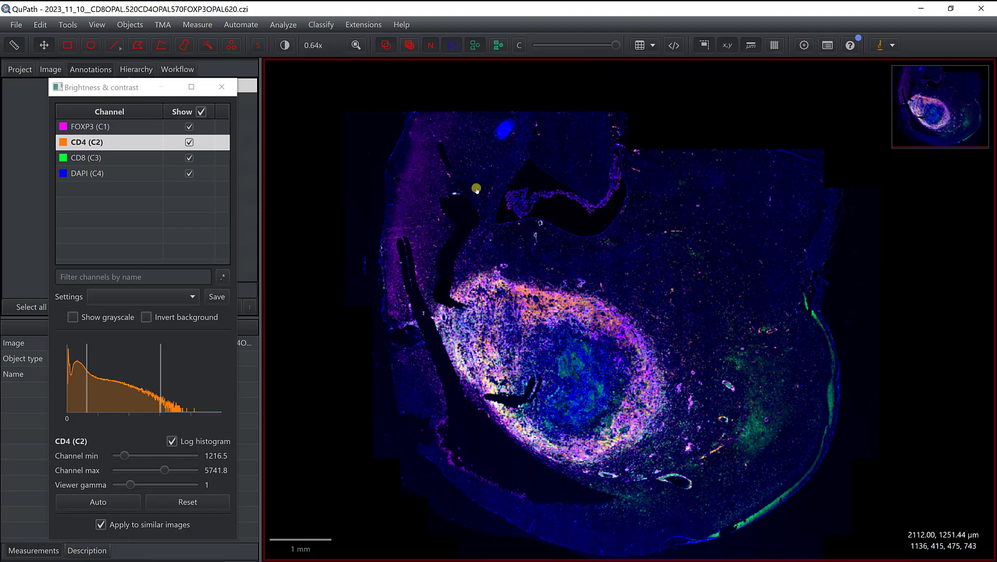
scroll(444, 234, up, 1)
scroll(455, 236, up, 2)
scroll(455, 235, up, 3)
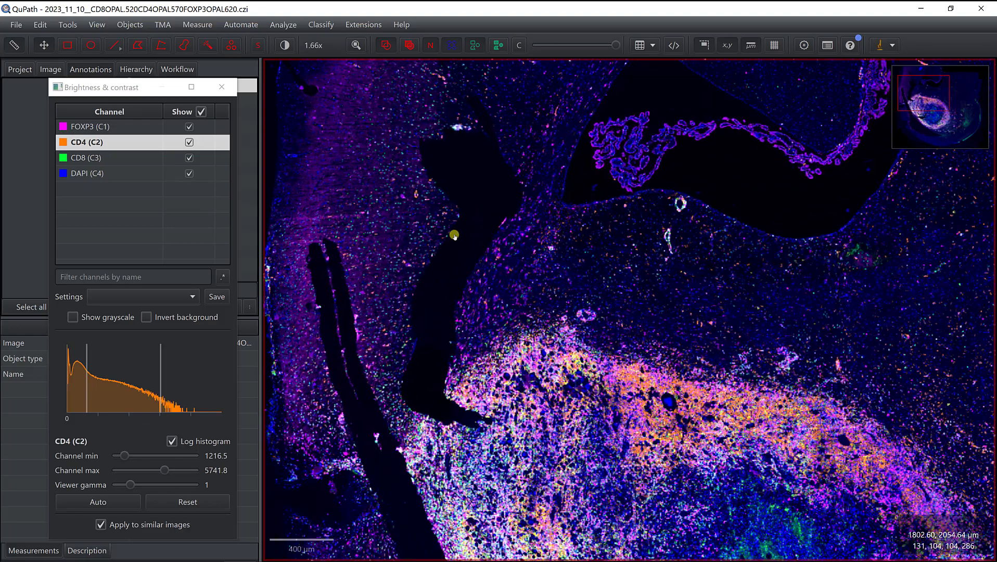
scroll(546, 345, down, 1)
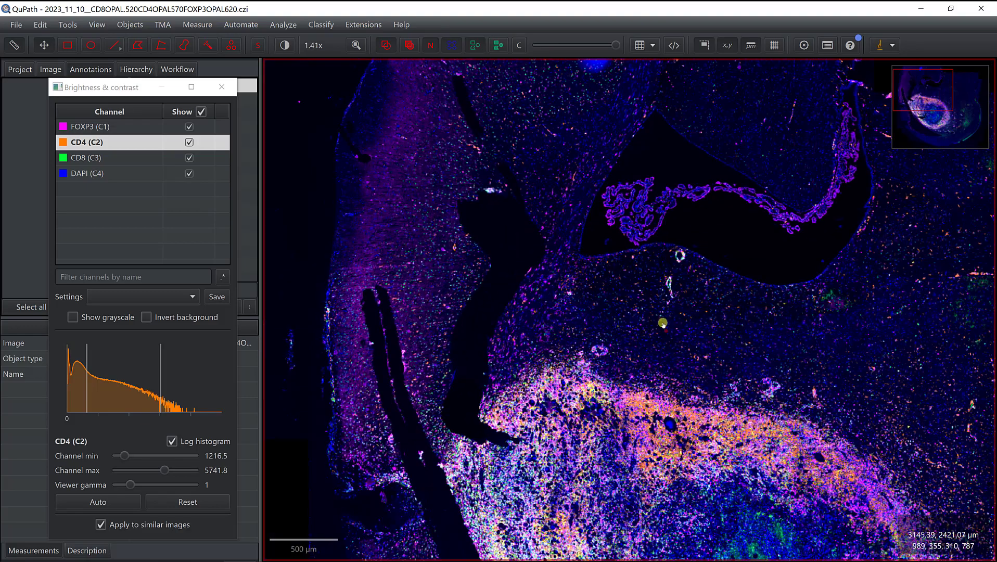
drag(661, 318, 599, 280)
scroll(598, 281, down, 1)
scroll(733, 348, down, 2)
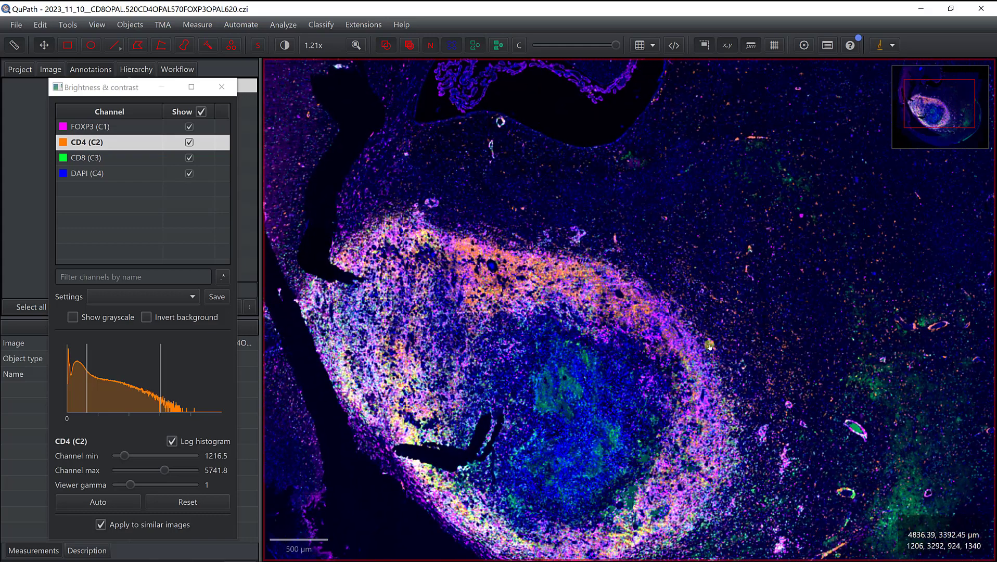
scroll(709, 355, down, 1)
scroll(709, 362, down, 1)
scroll(731, 400, down, 1)
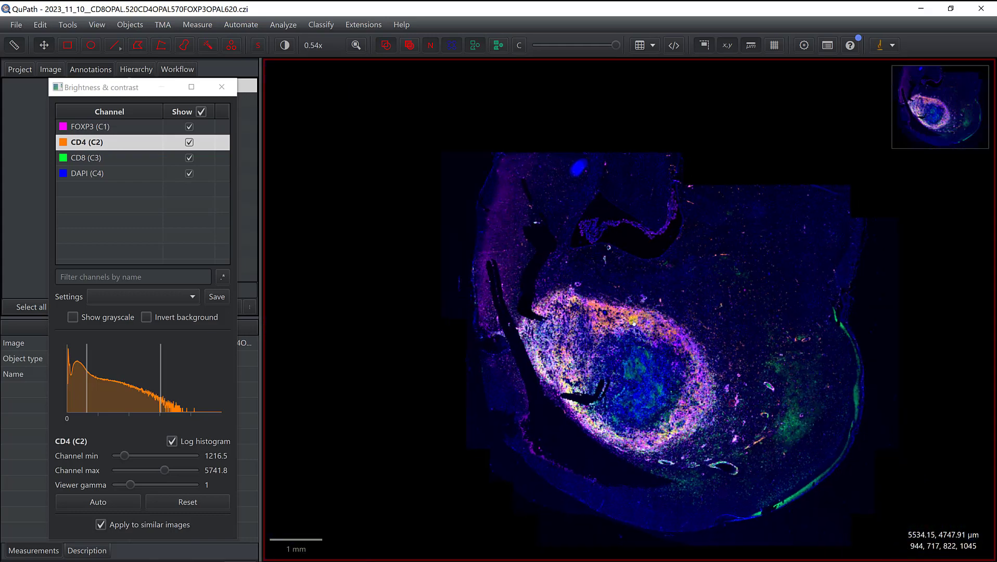
drag(730, 401, 631, 322)
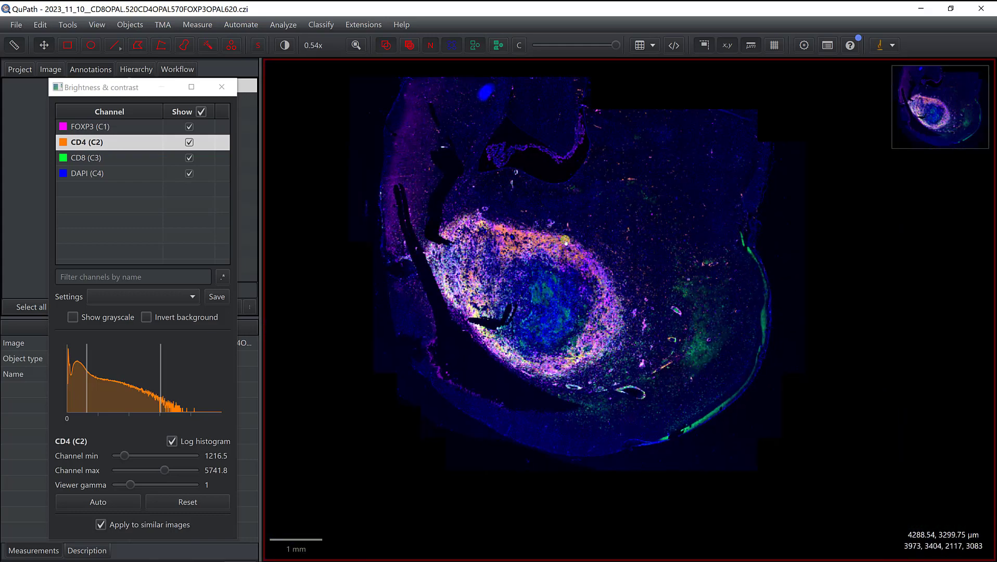